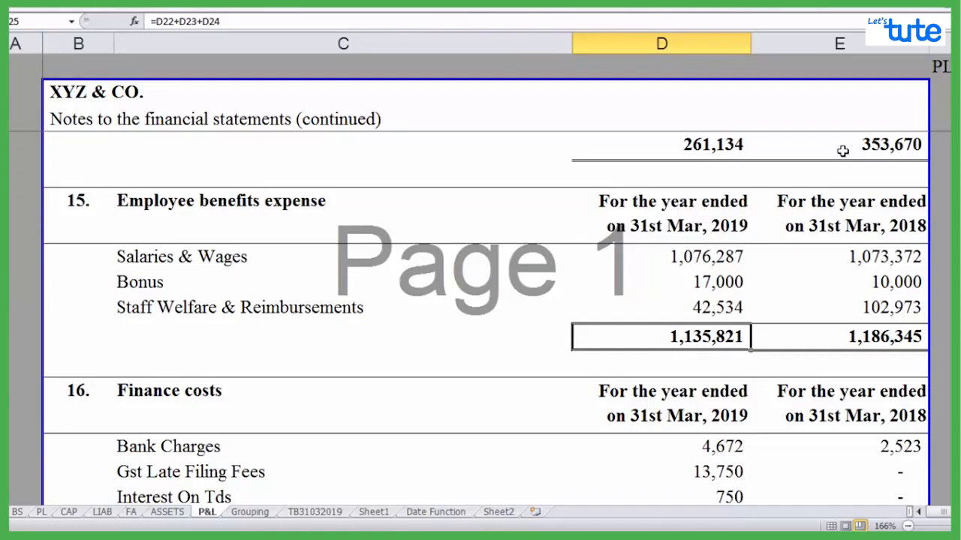
# Total the 2019 employee benefits expense in D25 by adding the three items individually with =D22+D23+D24
pyautogui.press('Up')
pyautogui.press('Up')
pyautogui.press('Up')
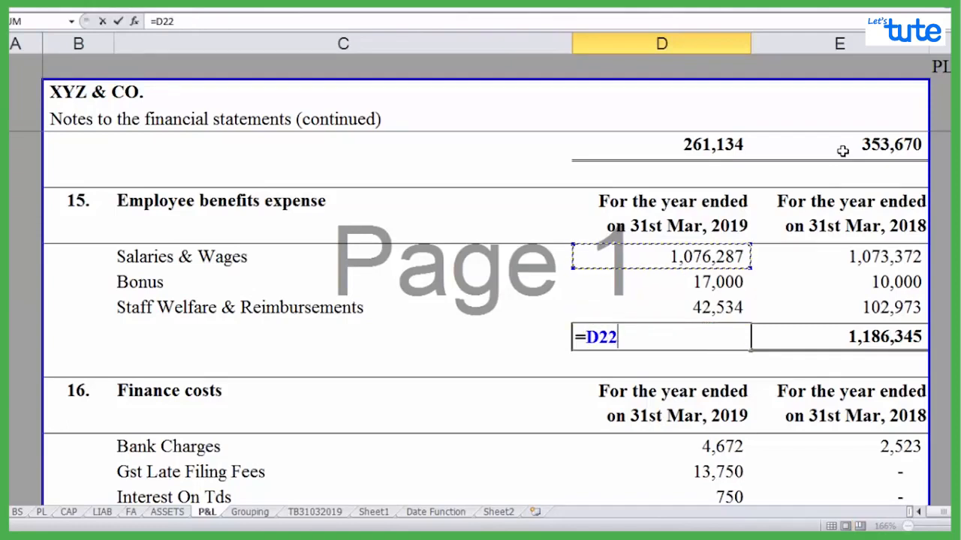
pyautogui.write('+')
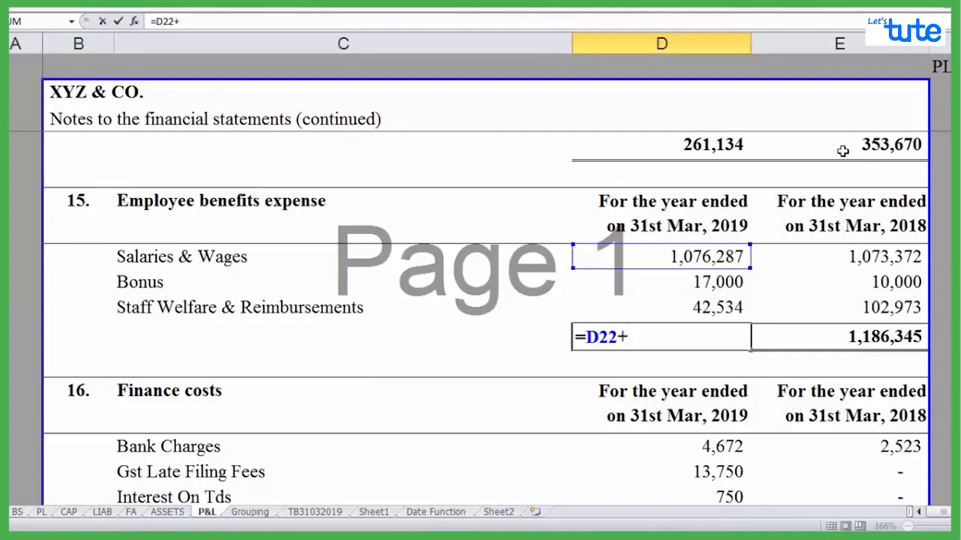
pyautogui.press('Up')
pyautogui.press('Up')
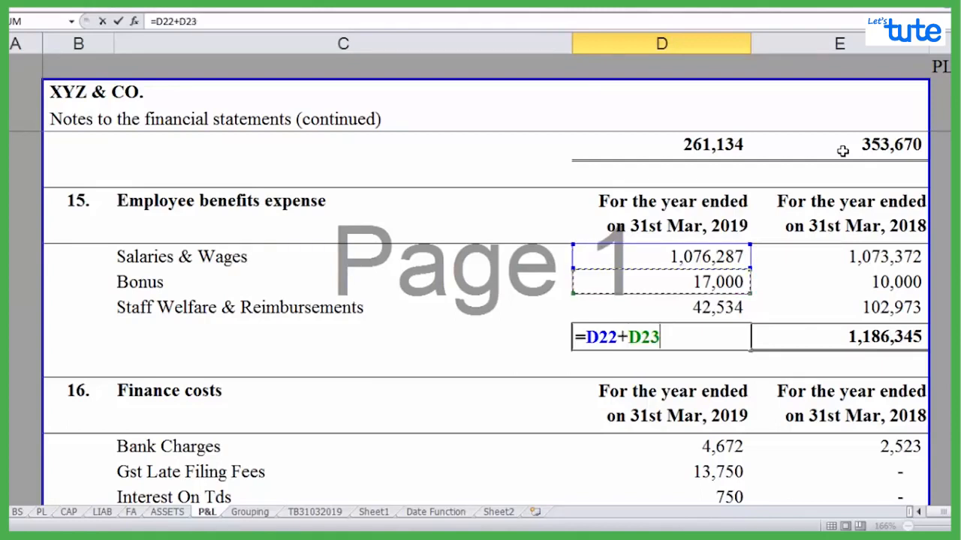
pyautogui.write('+')
pyautogui.press('Up')
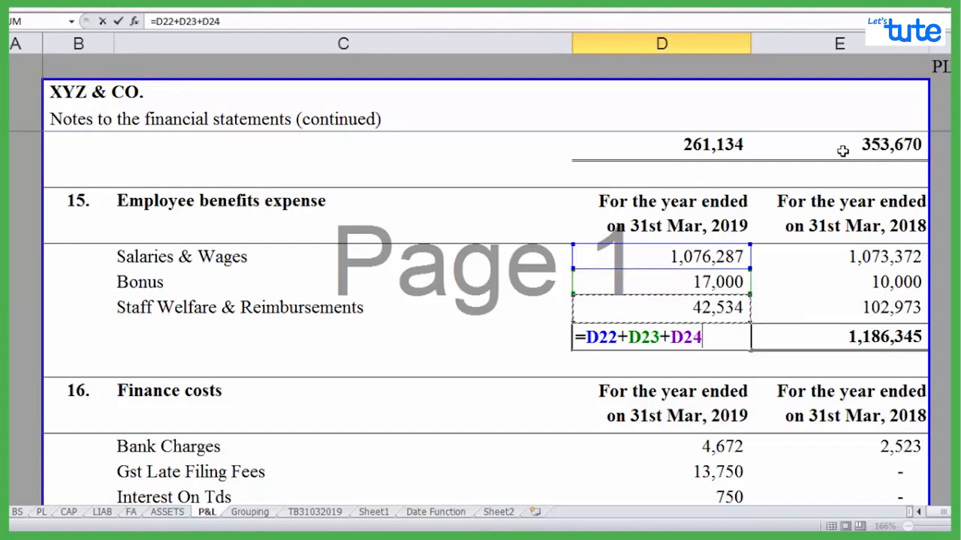
pyautogui.press('Return')
pyautogui.press('Up')
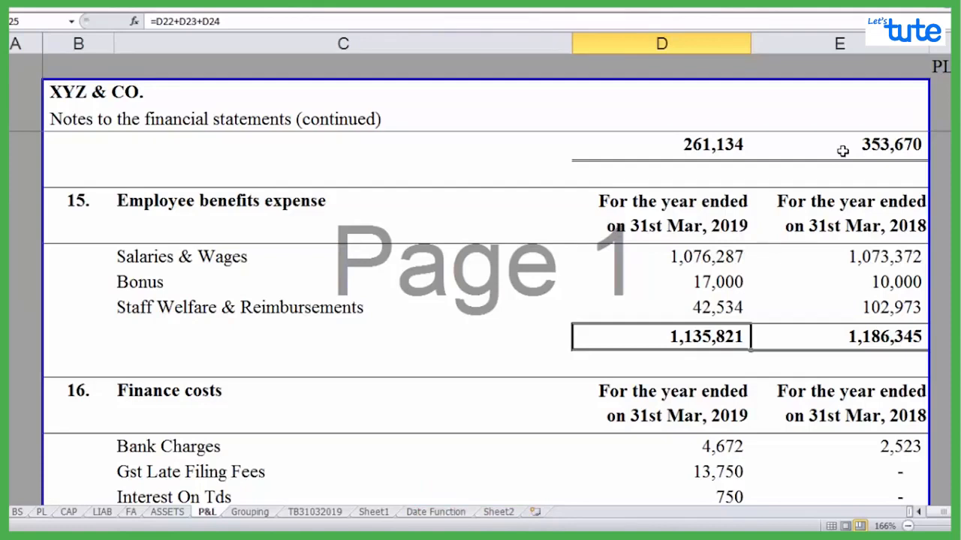
# Replace the 2019 employee benefits total in D25 with the range formula =SUM(D22:D24)
pyautogui.write('=')
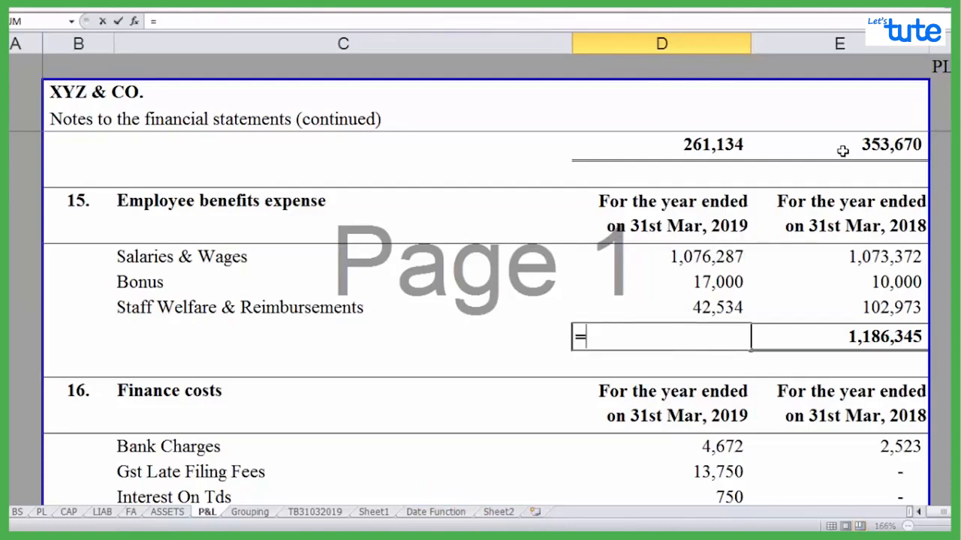
pyautogui.press('capslock')
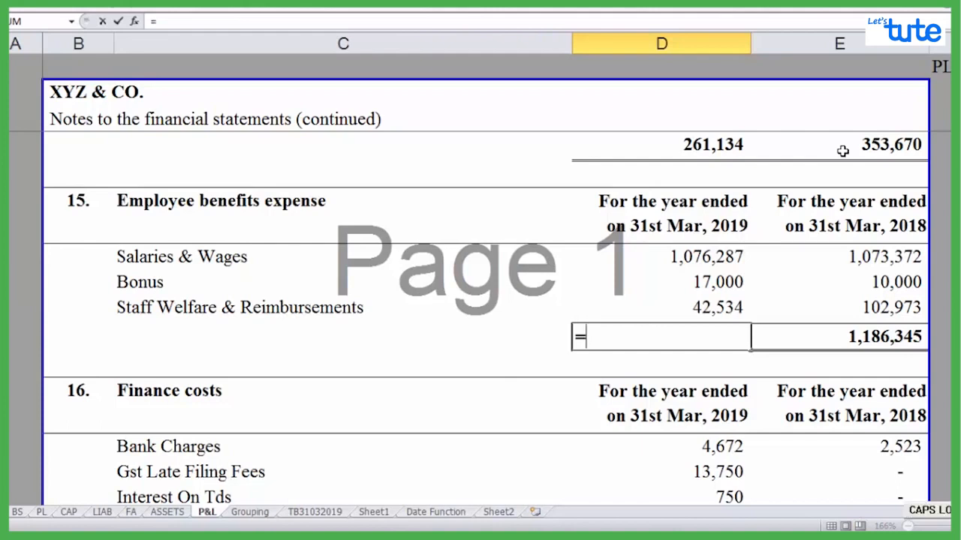
pyautogui.write('SUM')
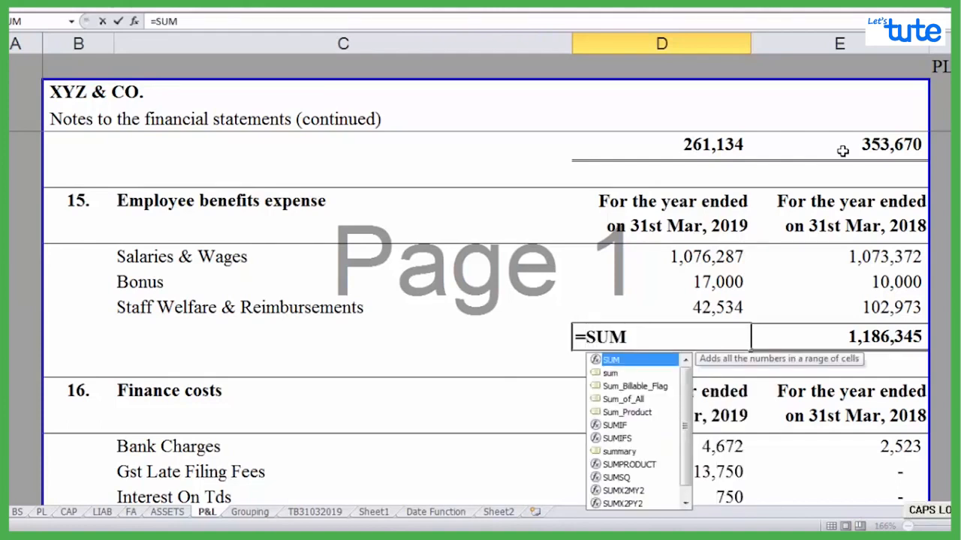
pyautogui.press('capslock')
pyautogui.write('(')
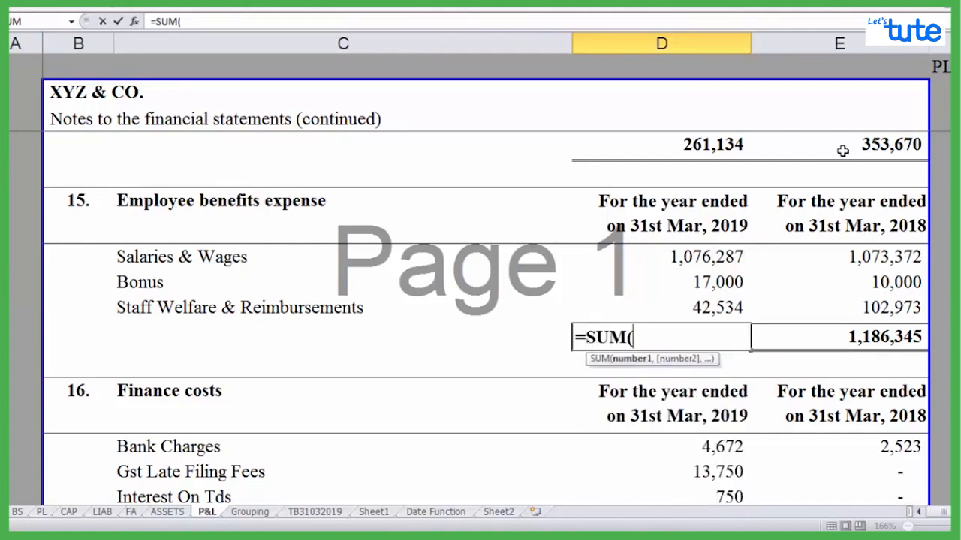
pyautogui.press('Up')
pyautogui.press('F8')
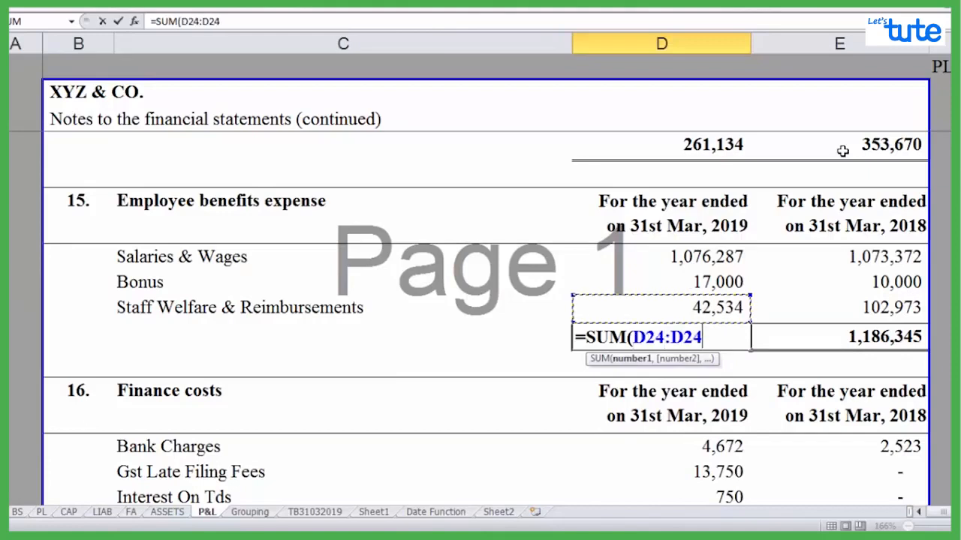
pyautogui.press('Up')
pyautogui.press('Up')
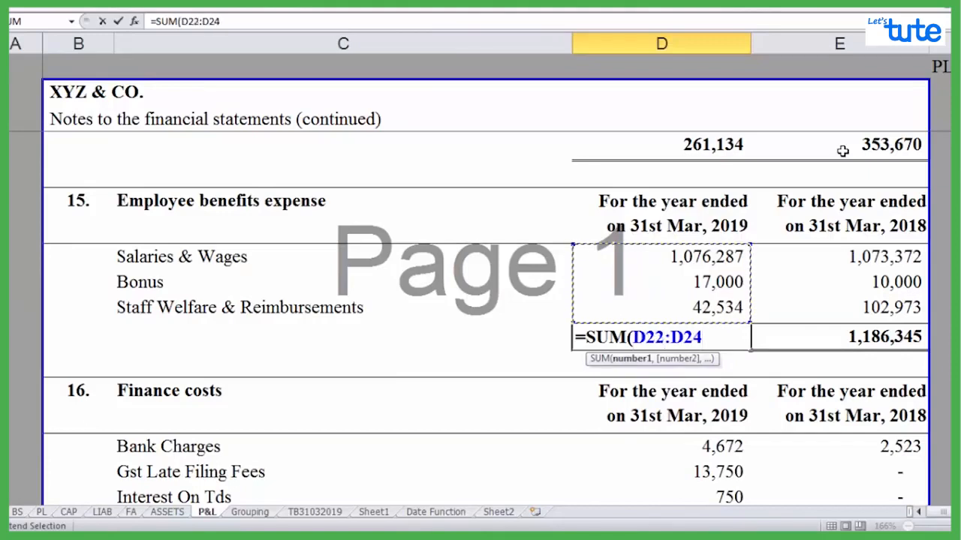
pyautogui.write(')')
pyautogui.press('Return')
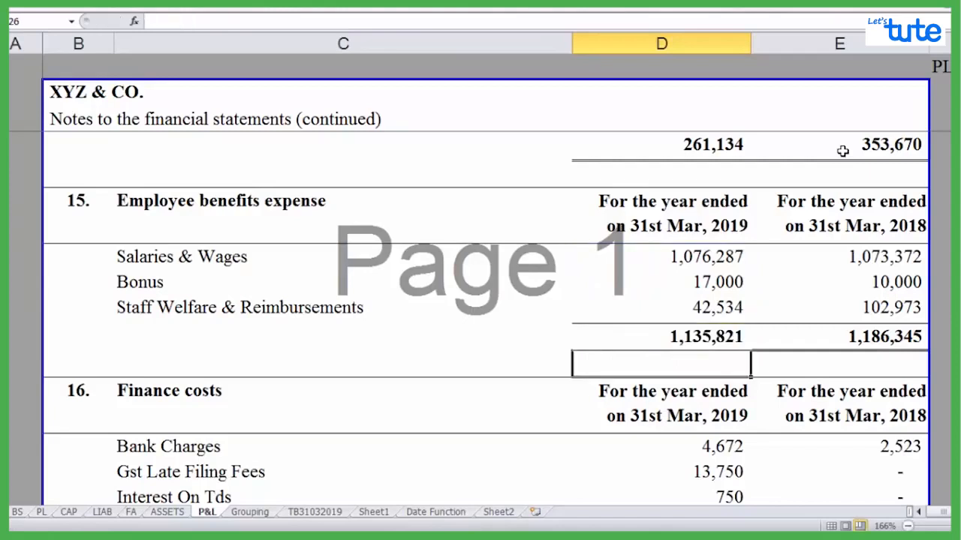
pyautogui.press('Up')
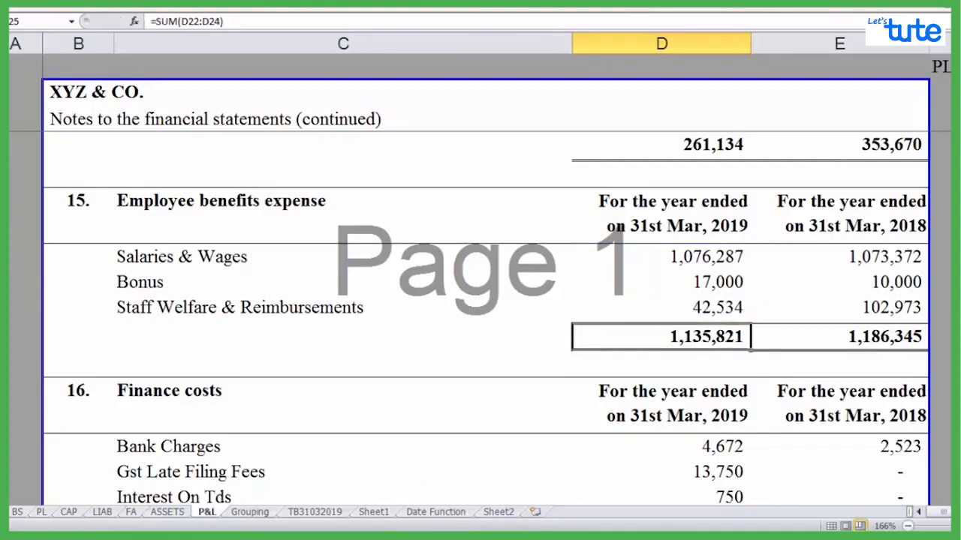
# Switch to the Word notes document and review the minus operator example for net profit
pyautogui.moveTo(310, 536)
pyautogui.click(310, 471)
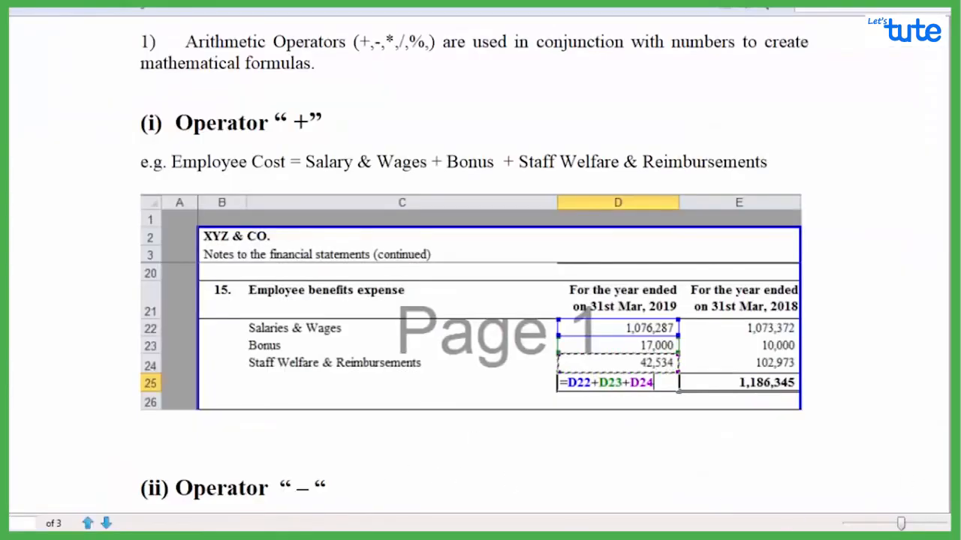
pyautogui.scroll(-5, 511, 297)
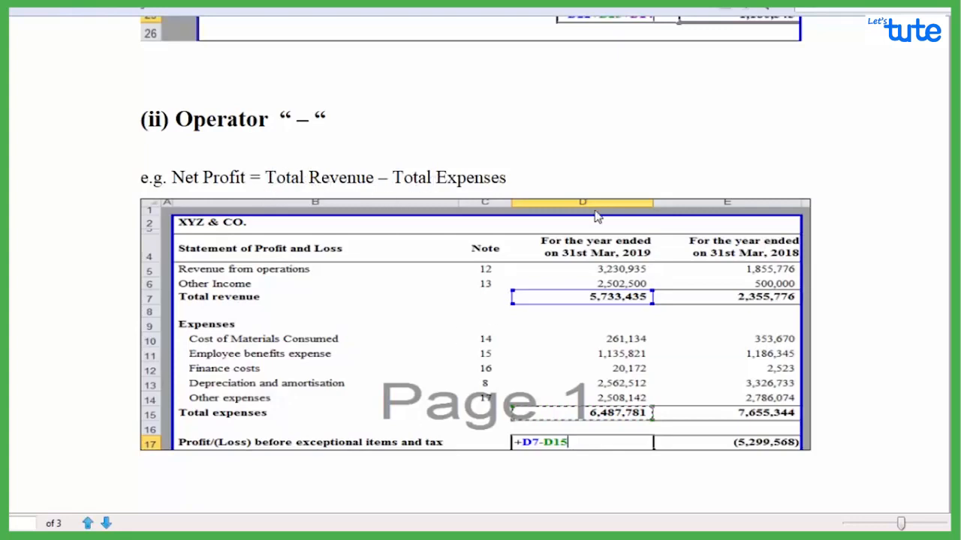
pyautogui.moveTo(262, 537)
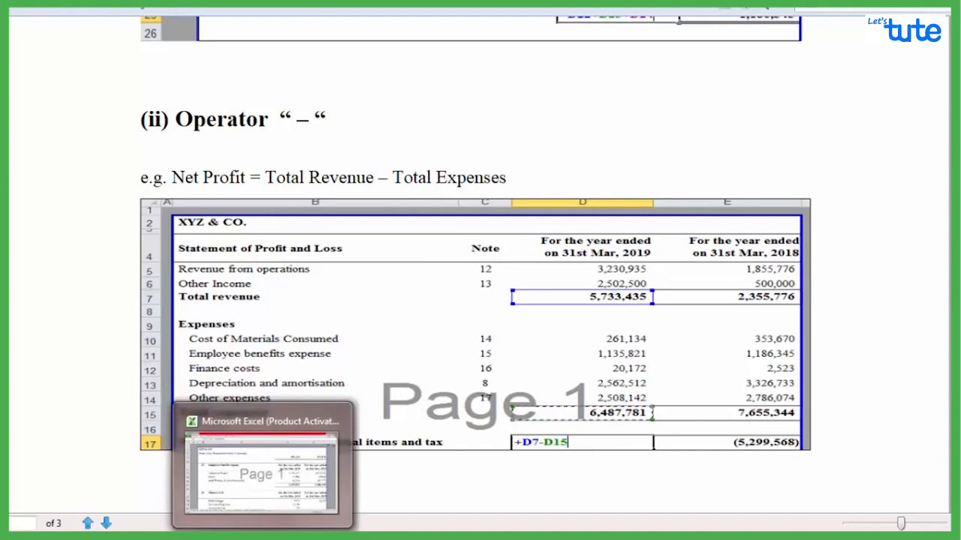
# Return to the Excel workbook and inspect the 2019 Total expenses formula on the PL sheet
pyautogui.click(262, 473)
pyautogui.click(41, 512)
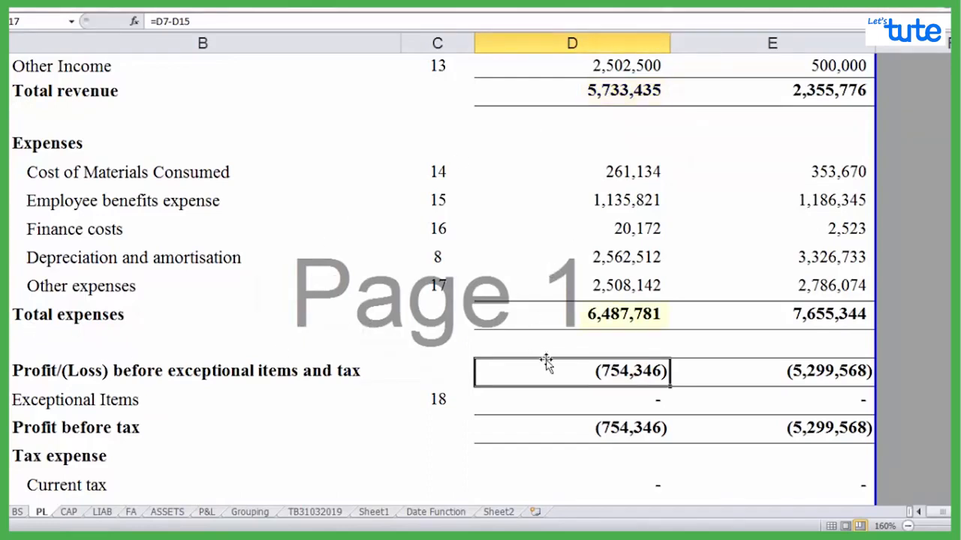
pyautogui.click(565, 314)
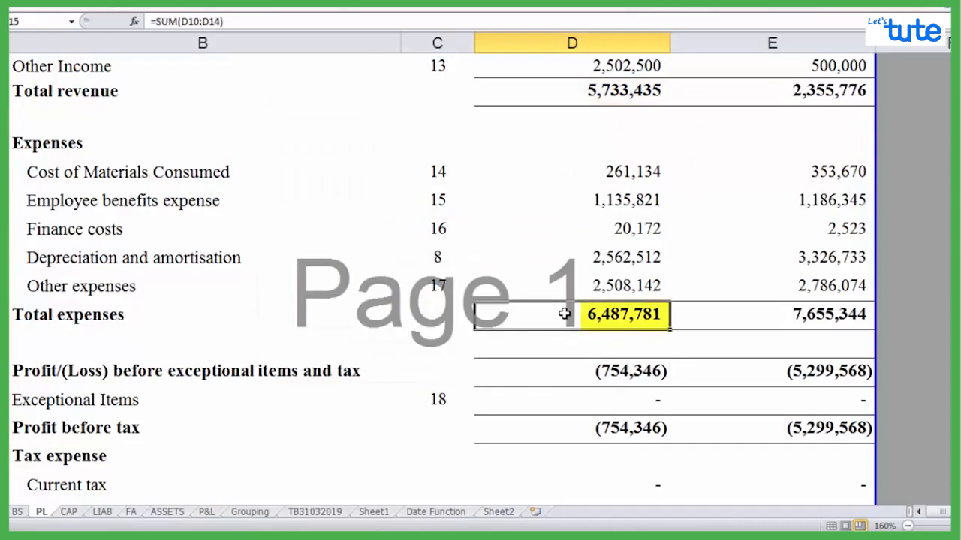
# Calculate the 2019 Profit/(Loss) before exceptional items and tax in D17 with the formula =D7-D15
pyautogui.click(590, 370)
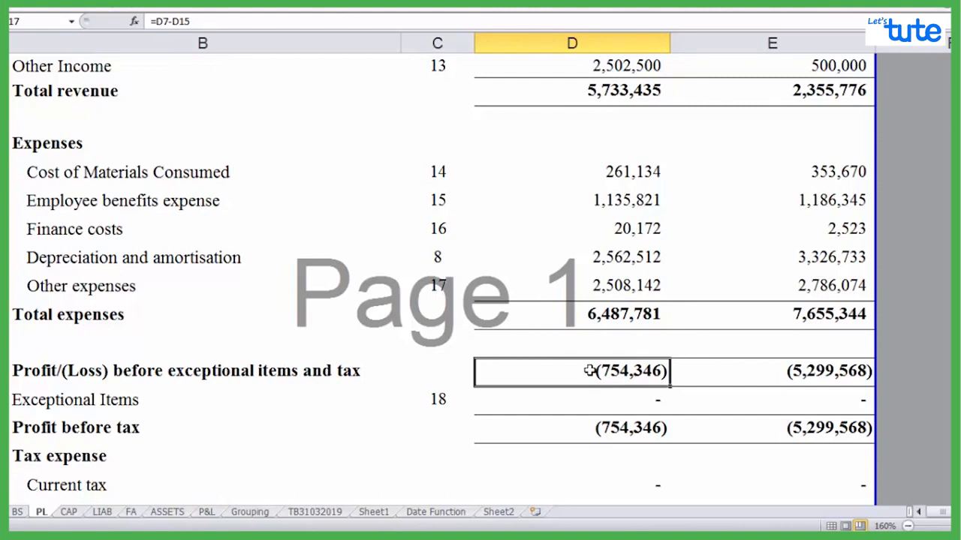
pyautogui.write('=')
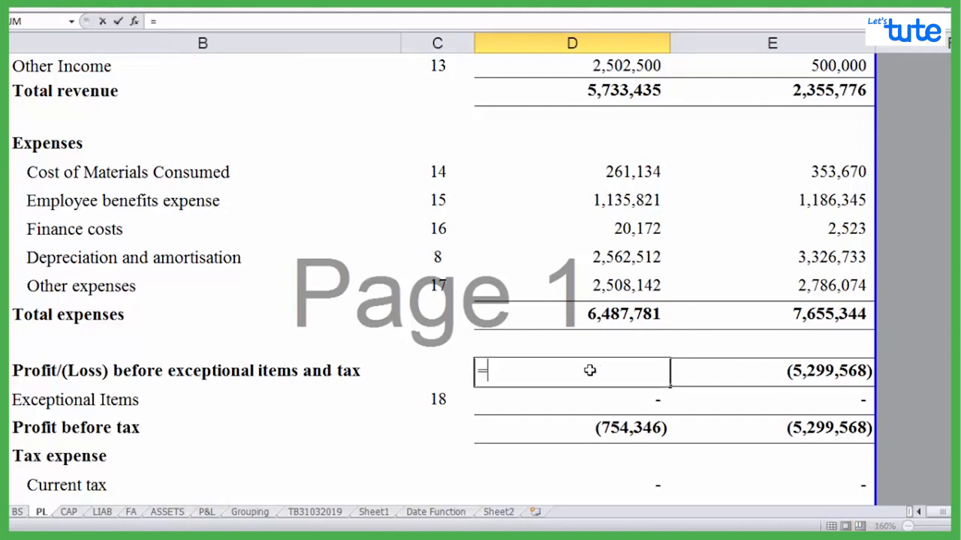
pyautogui.press('Up')
pyautogui.press('Up')
pyautogui.press('Up')
pyautogui.press('Up')
pyautogui.press('Up')
pyautogui.press('Up')
pyautogui.press('Up')
pyautogui.press('Up')
pyautogui.press('Up')
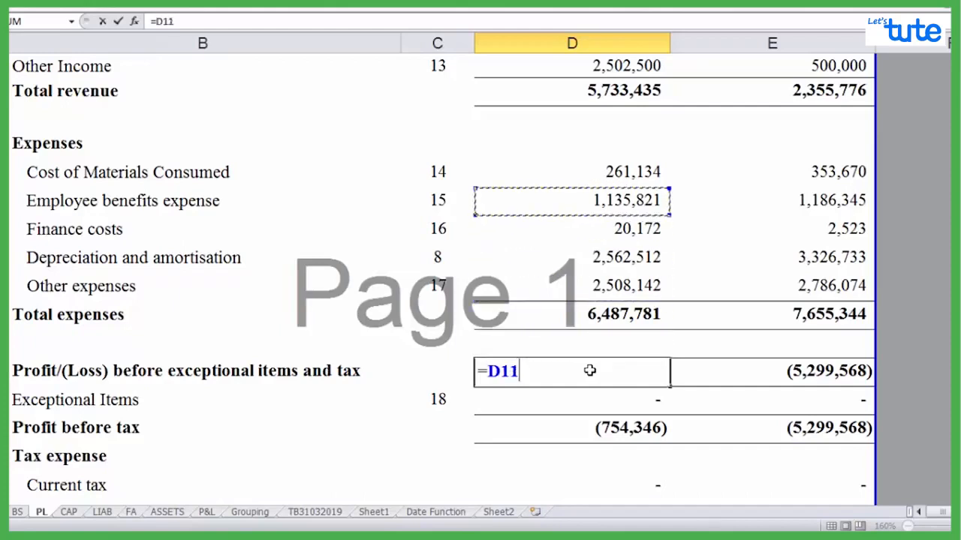
pyautogui.press('Up')
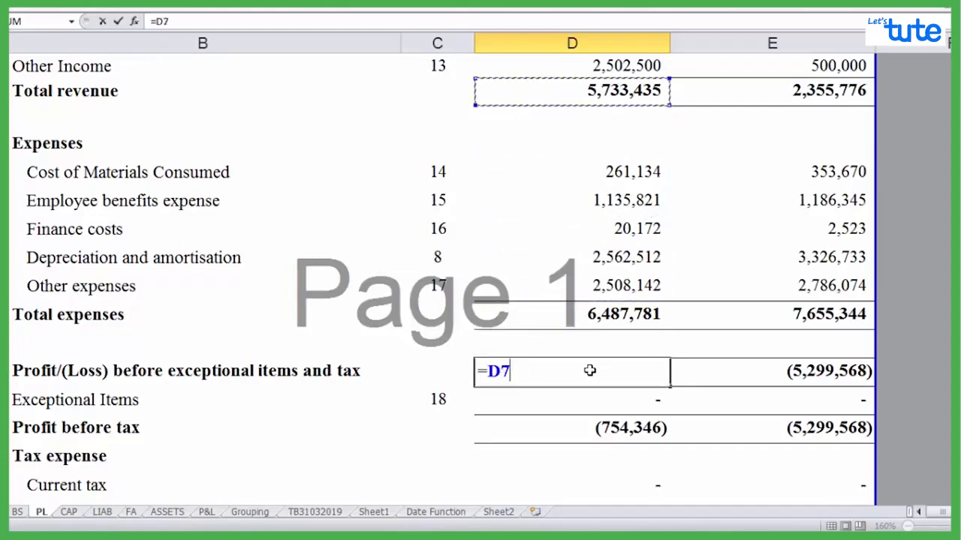
pyautogui.write('-')
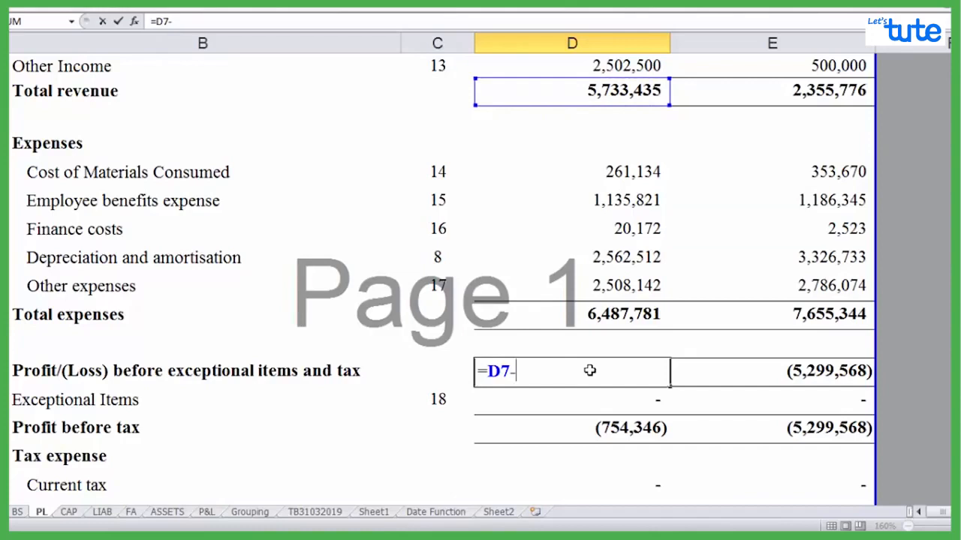
pyautogui.press('Up')
pyautogui.press('Up')
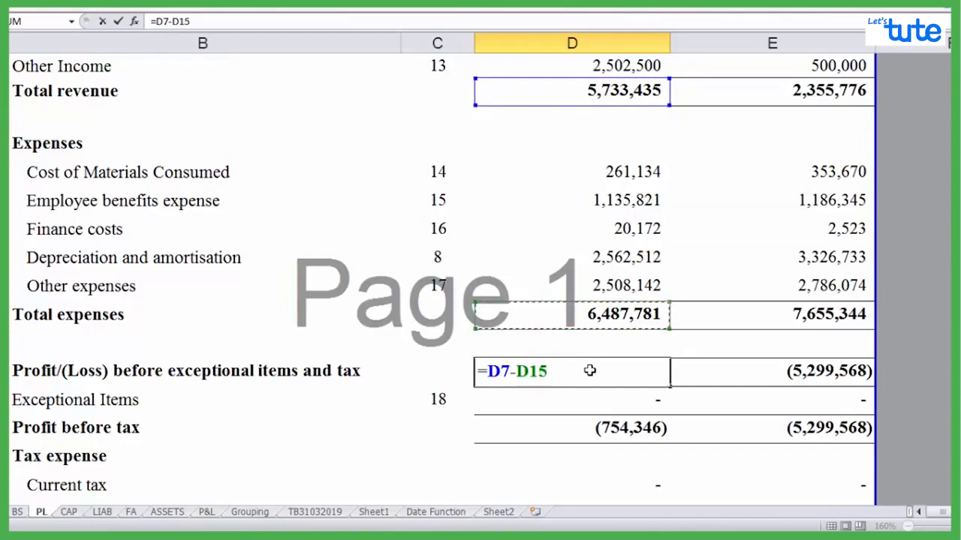
pyautogui.press('Return')
pyautogui.click(589, 370)
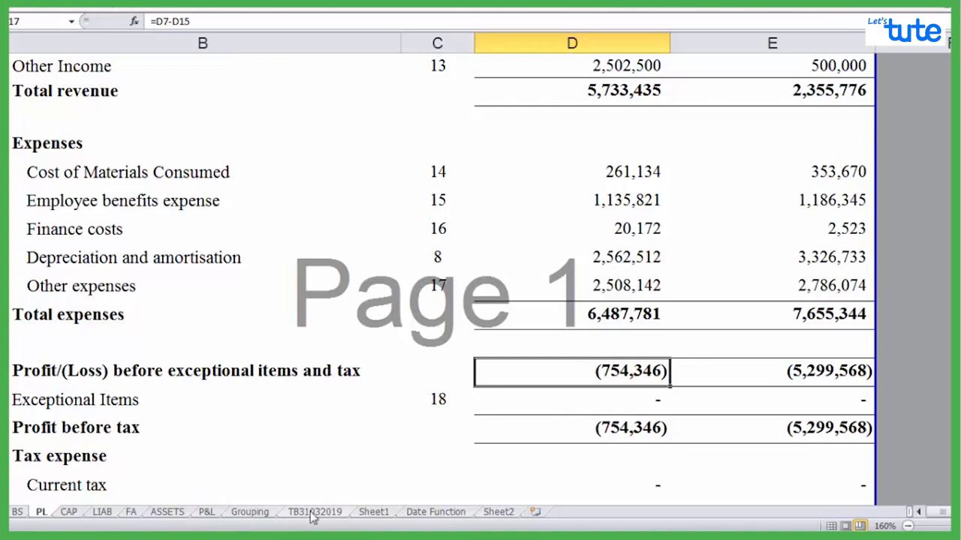
# Switch to the Word notes document and review the section on the multiply, divide and percentage operators
pyautogui.click(310, 537)
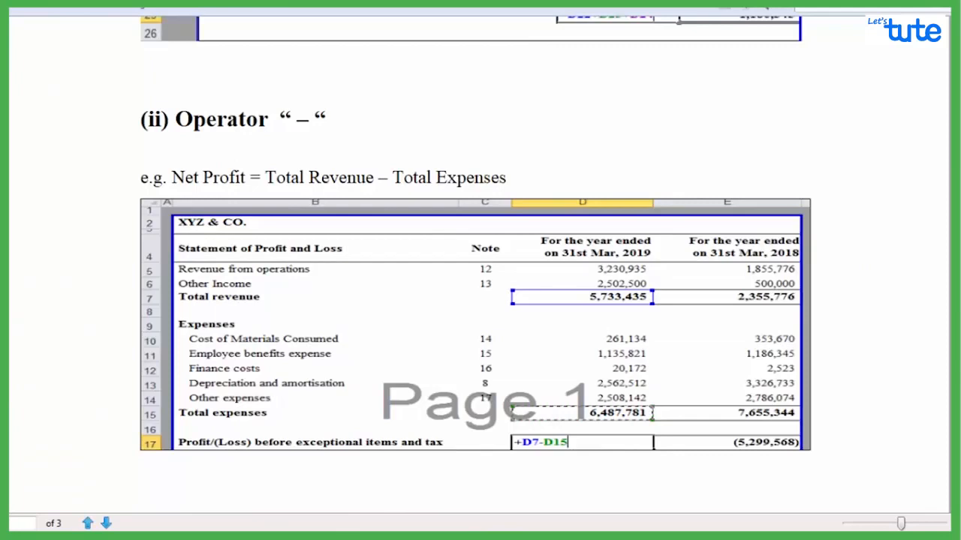
pyautogui.scroll(-10, 480, 270)
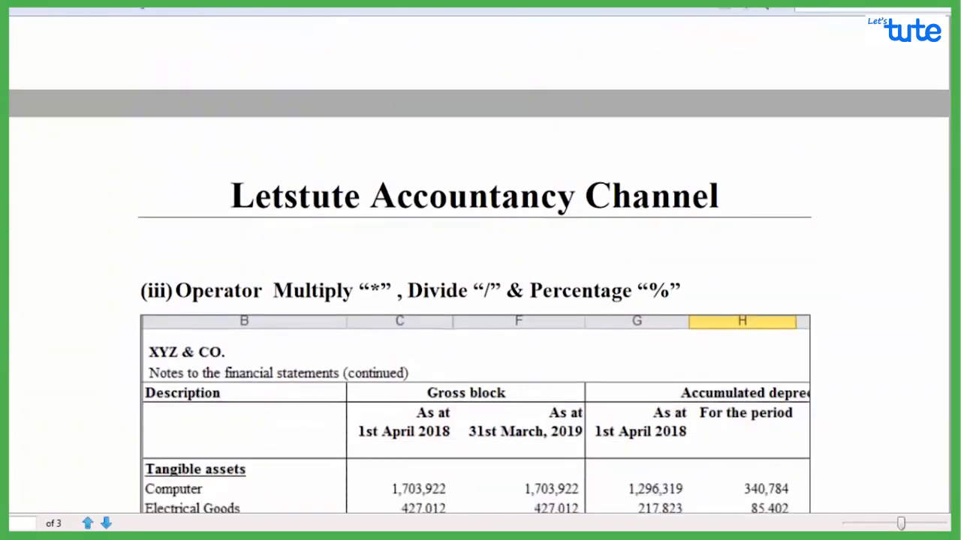
pyautogui.scroll(-2, 480, 300)
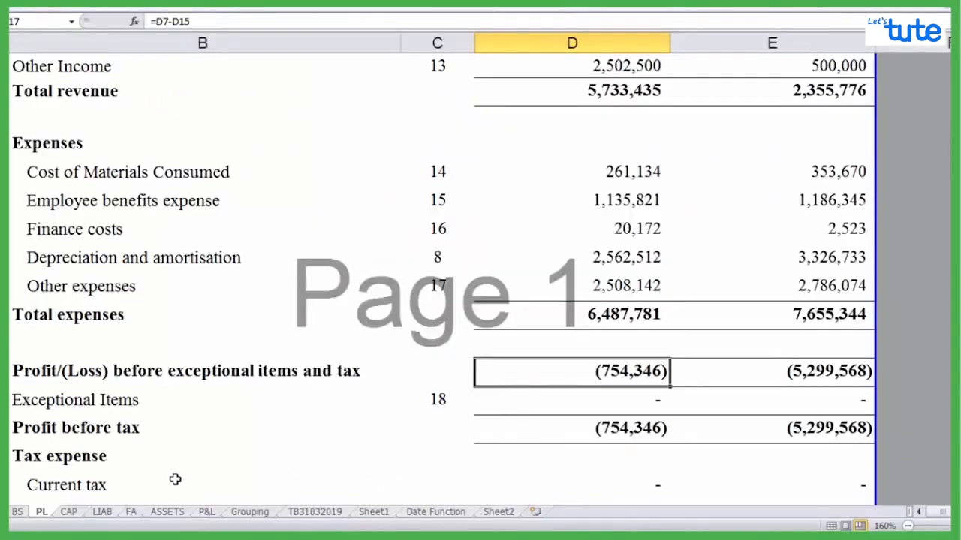
# On the FA sheet of the Excel workbook, clear the Furniture & Fixtures depreciation for the period in H76
pyautogui.click(133, 514)
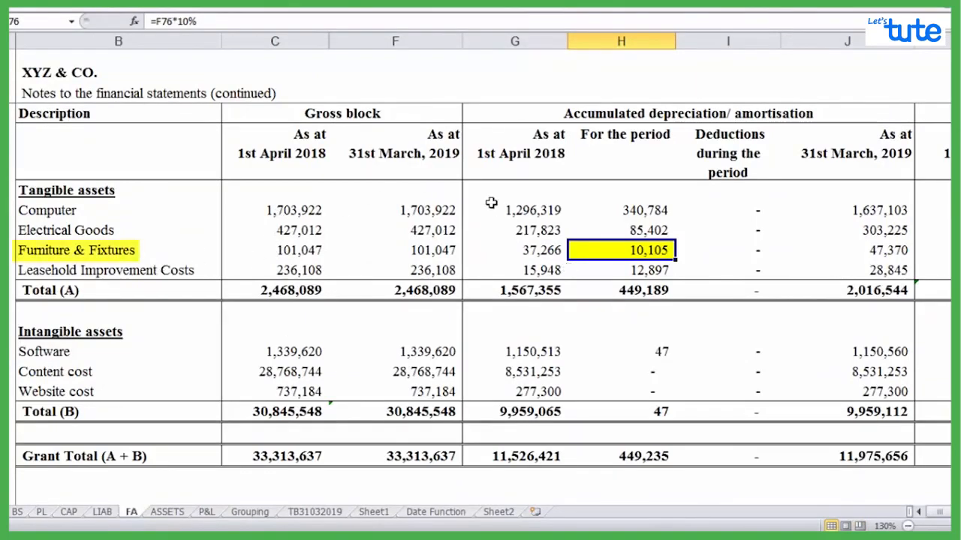
pyautogui.click(151, 21)
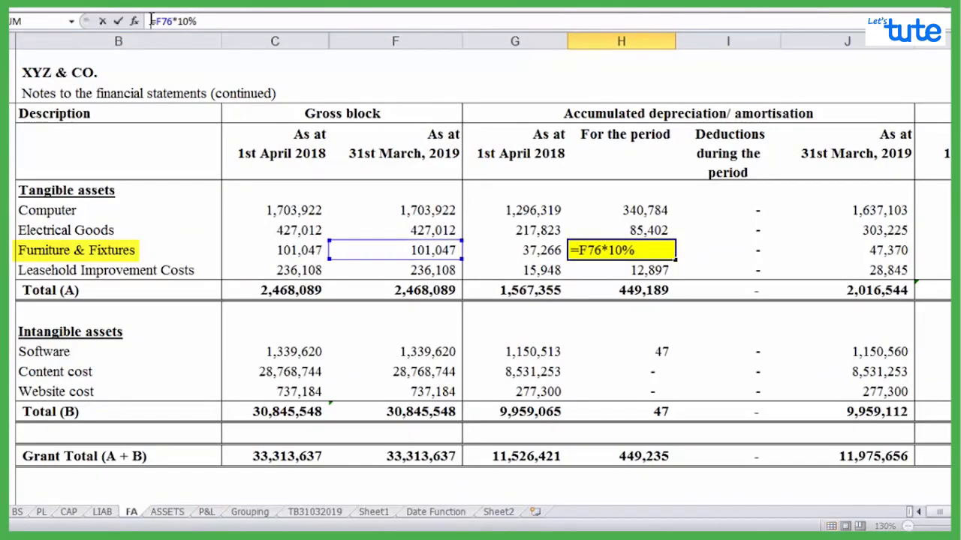
pyautogui.write("'")
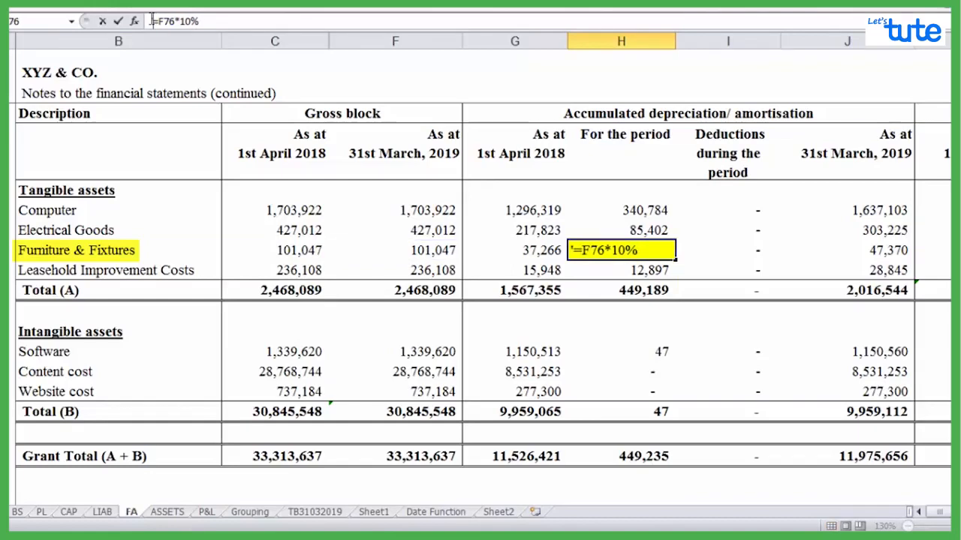
pyautogui.press('Escape')
pyautogui.press('Delete')
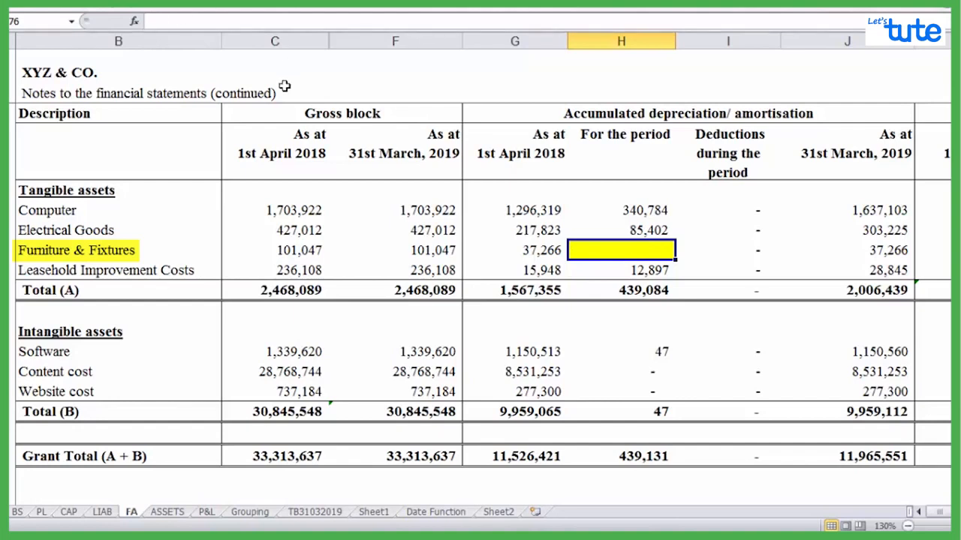
# Calculate the Furniture & Fixtures depreciation for the period in H76 of the FA sheet with the formula +F76*10/100
pyautogui.moveTo(293, 210); pyautogui.dragTo(334, 230)
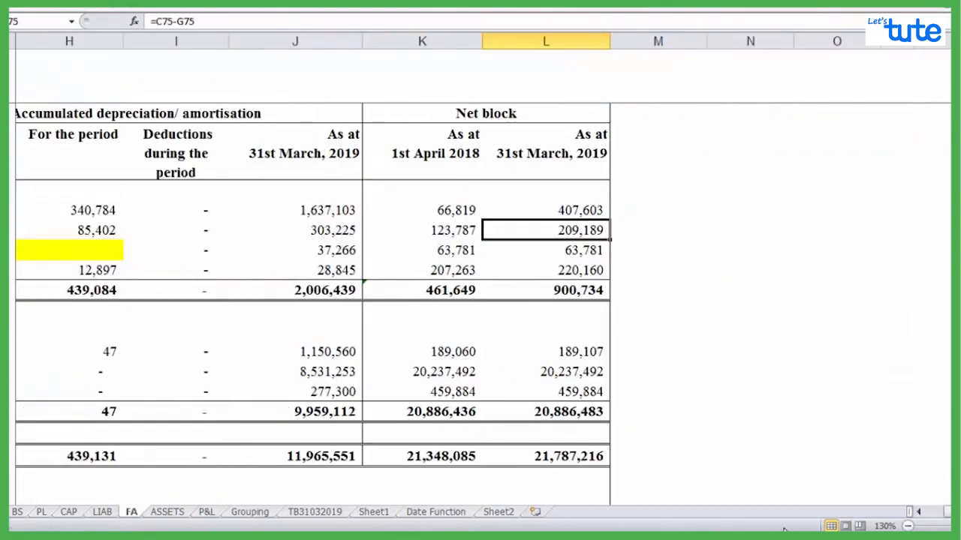
pyautogui.click(920, 512)
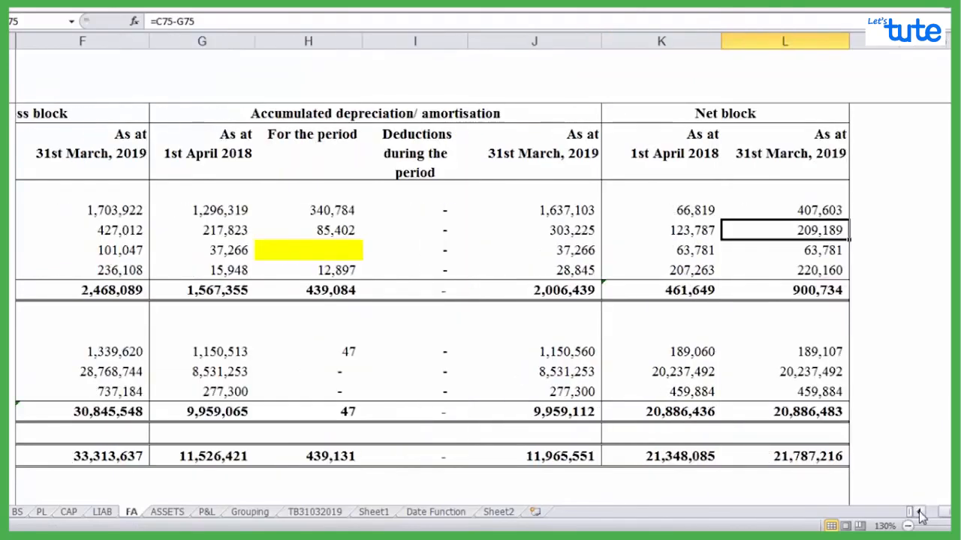
pyautogui.click(434, 241)
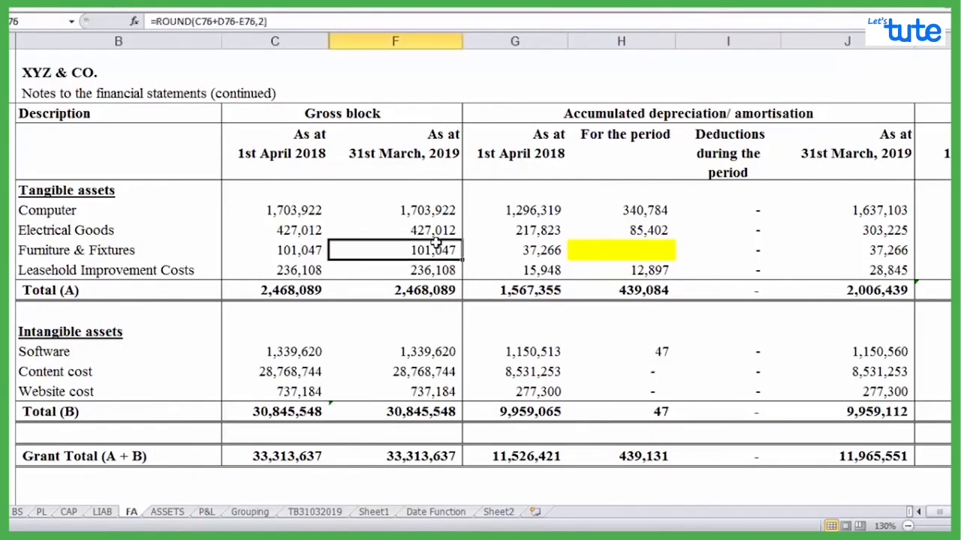
pyautogui.click(637, 253)
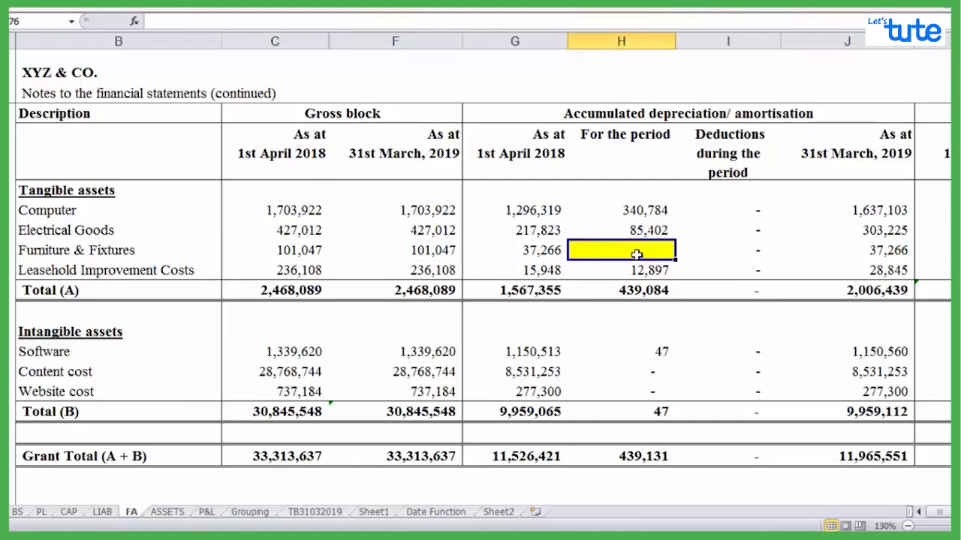
pyautogui.write('=')
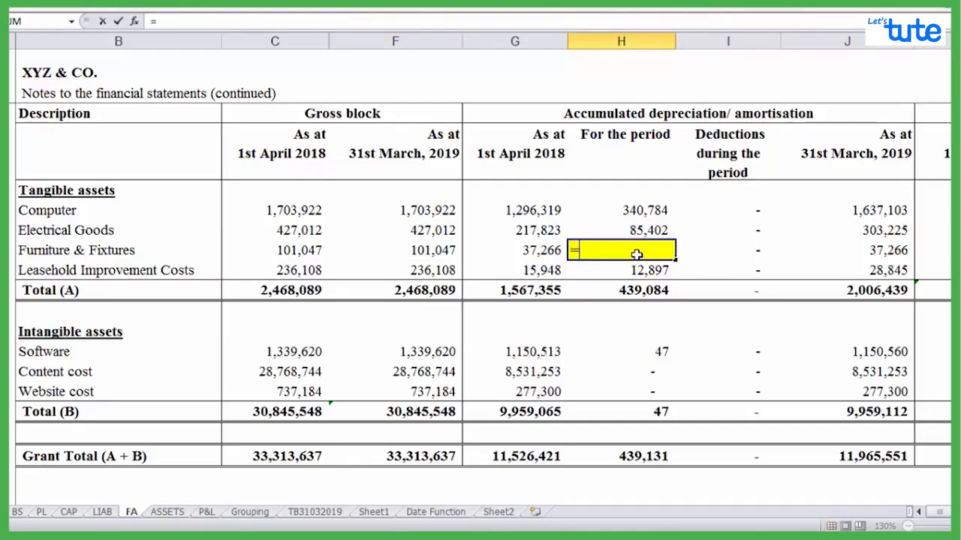
pyautogui.press('BackSpace')
pyautogui.write('=')
pyautogui.press('BackSpace')
pyautogui.write('+')
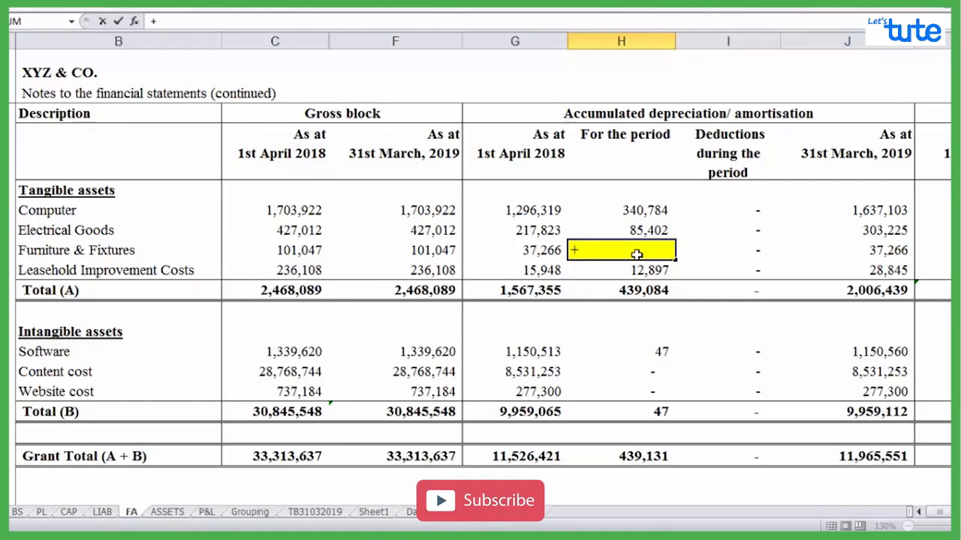
pyautogui.press('Left')
pyautogui.press('Left')
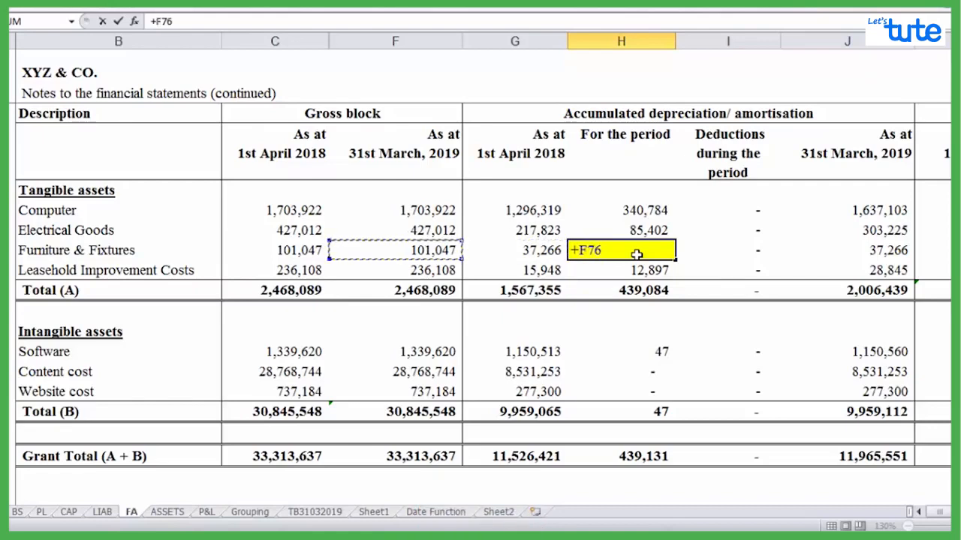
pyautogui.write('*10')
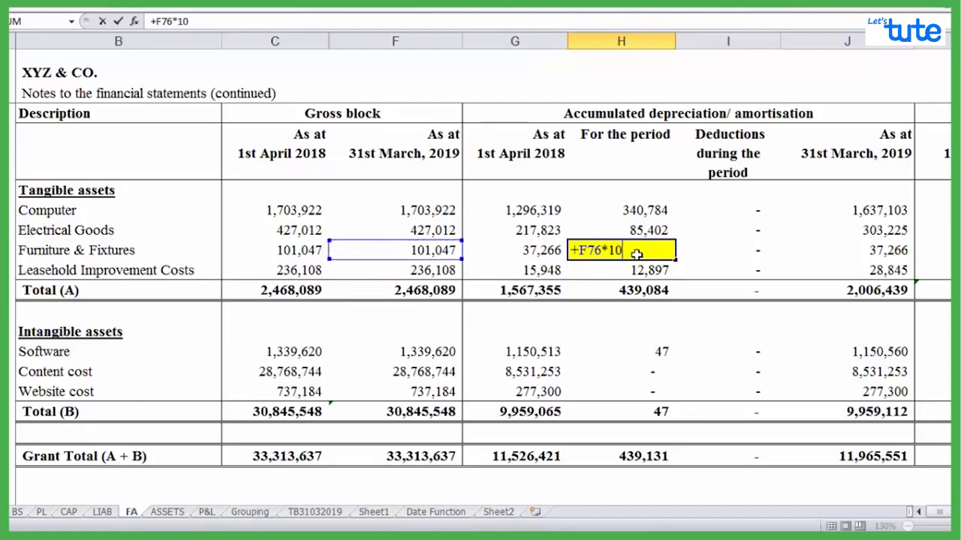
pyautogui.write('/100')
pyautogui.press('Return')
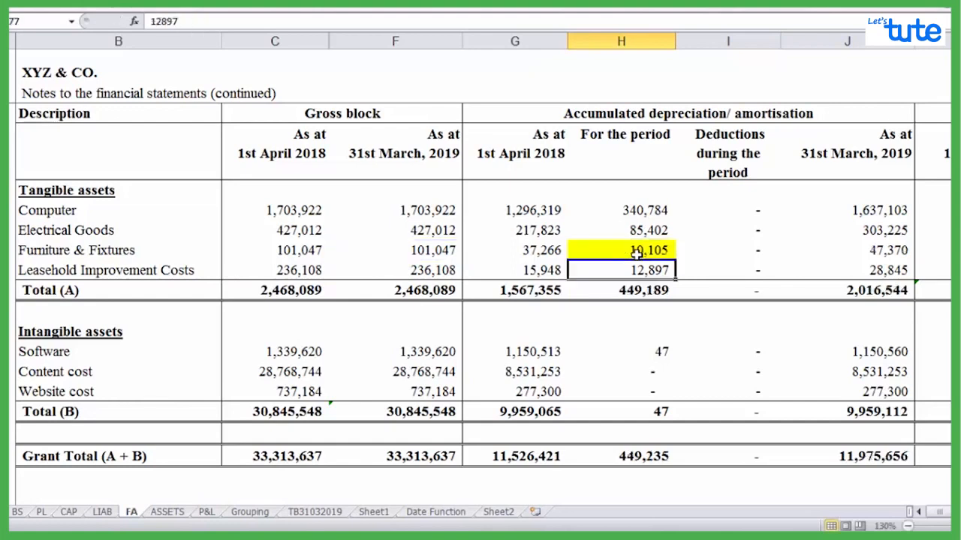
# Replace the Furniture & Fixtures depreciation formula in H76 with the percentage version =F76*10%
pyautogui.click(636, 254)
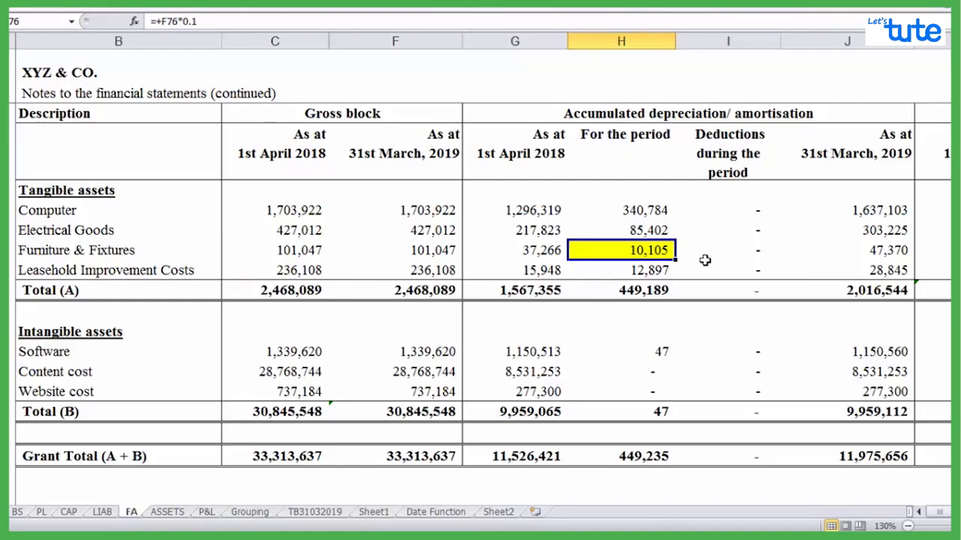
pyautogui.write('=')
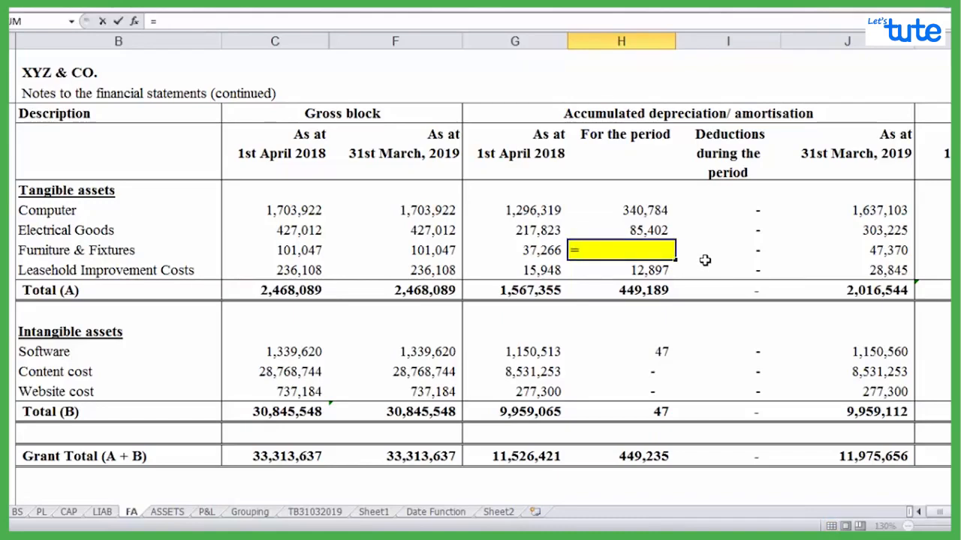
pyautogui.press('Left')
pyautogui.press('Left')
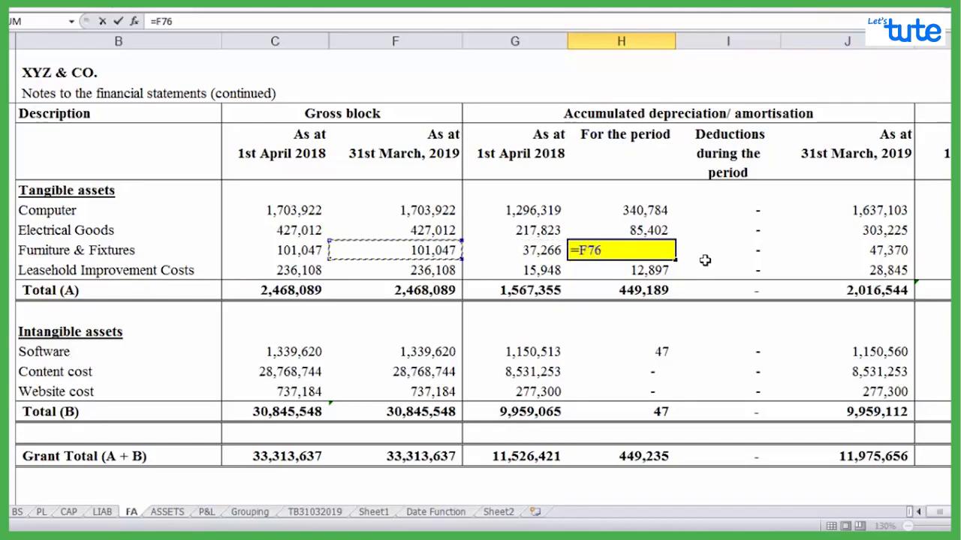
pyautogui.write('*10')
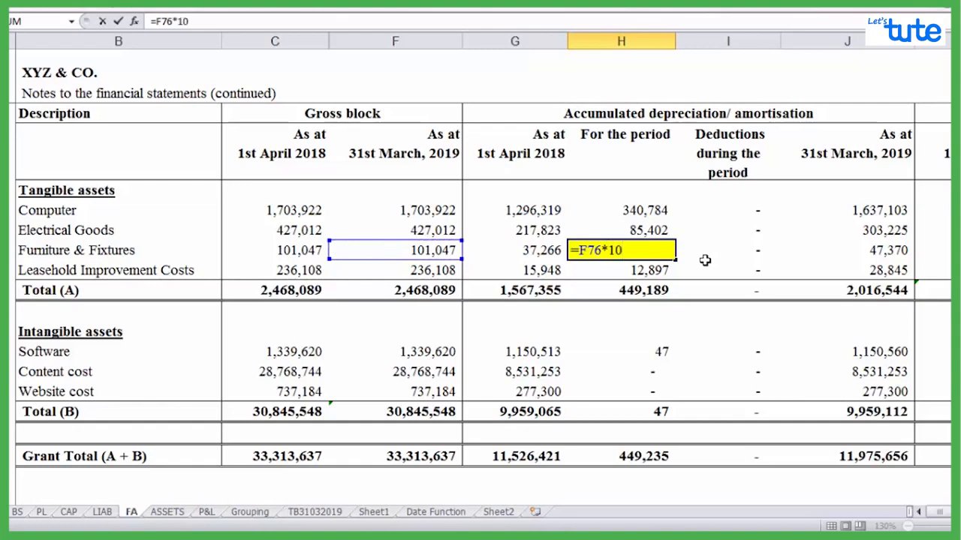
pyautogui.write('%')
pyautogui.press('Return')
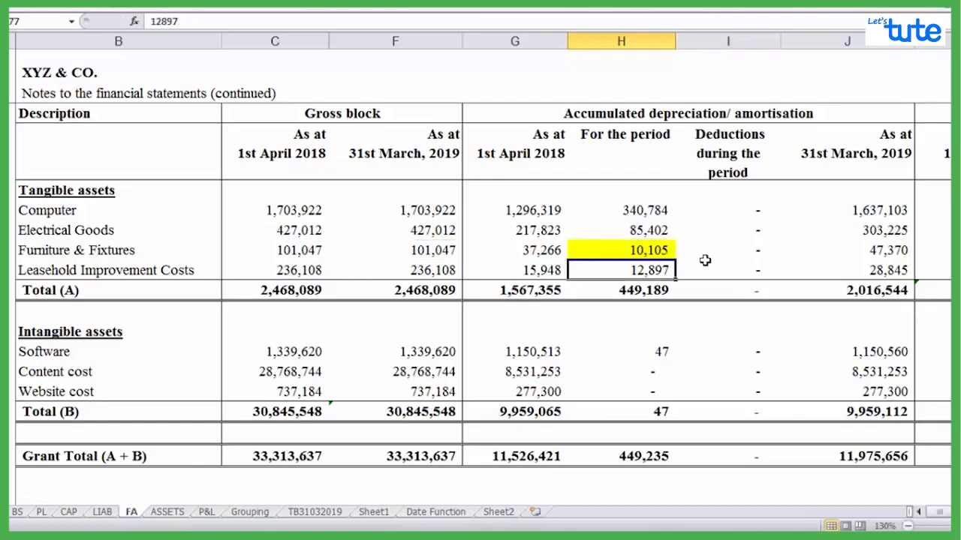
pyautogui.press('Up')
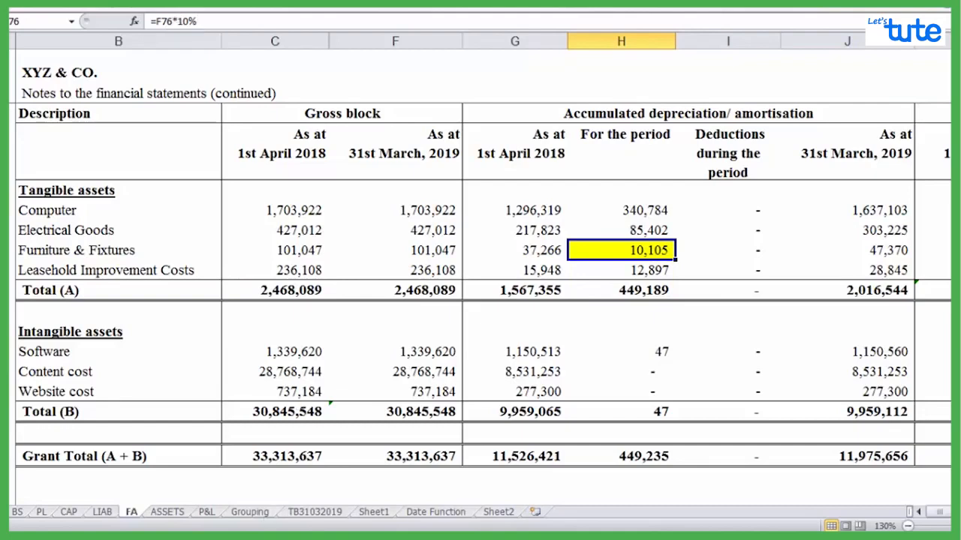
# Switch to the Word notes document and review the sections on comparison operators and the text concatenation operator (&)
pyautogui.click(310, 536)
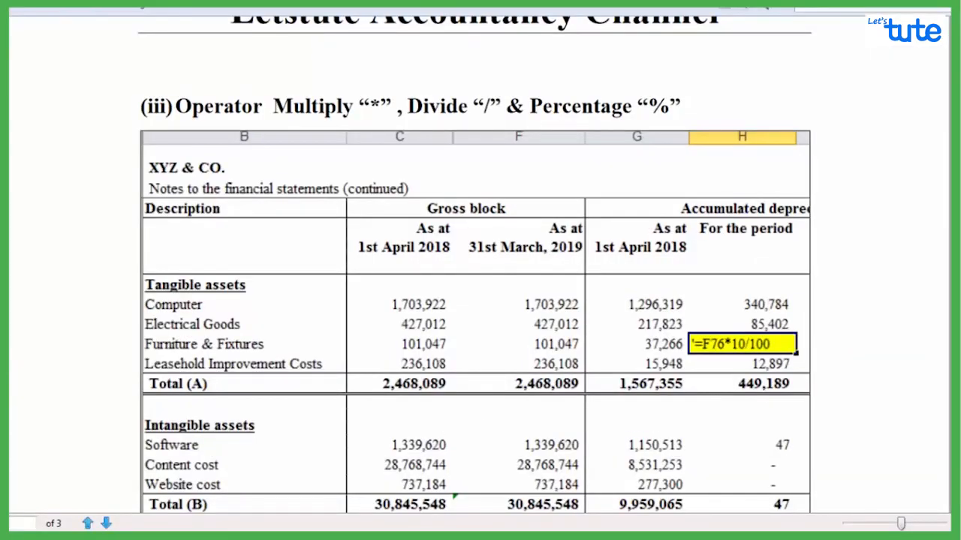
pyautogui.scroll(-10, 475, 264)
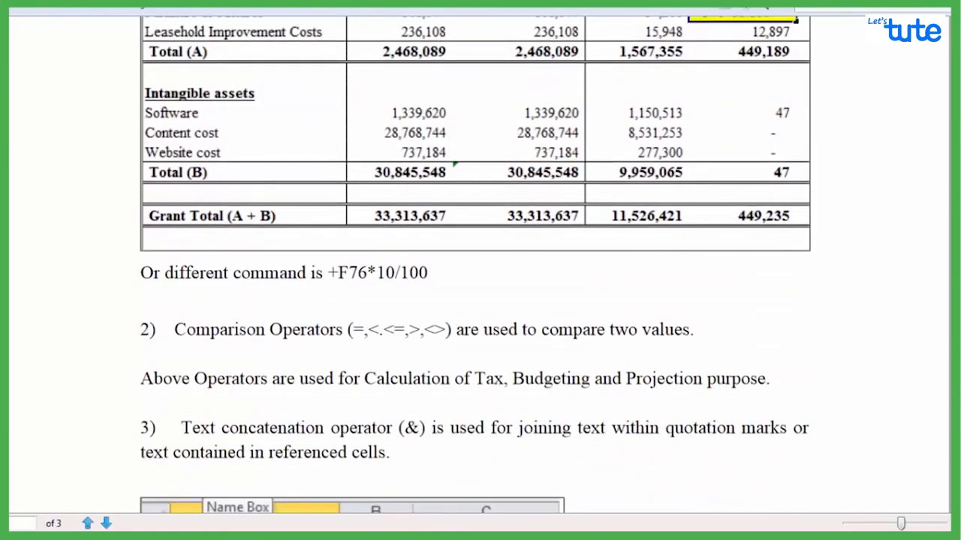
pyautogui.scroll(-2, 475, 264)
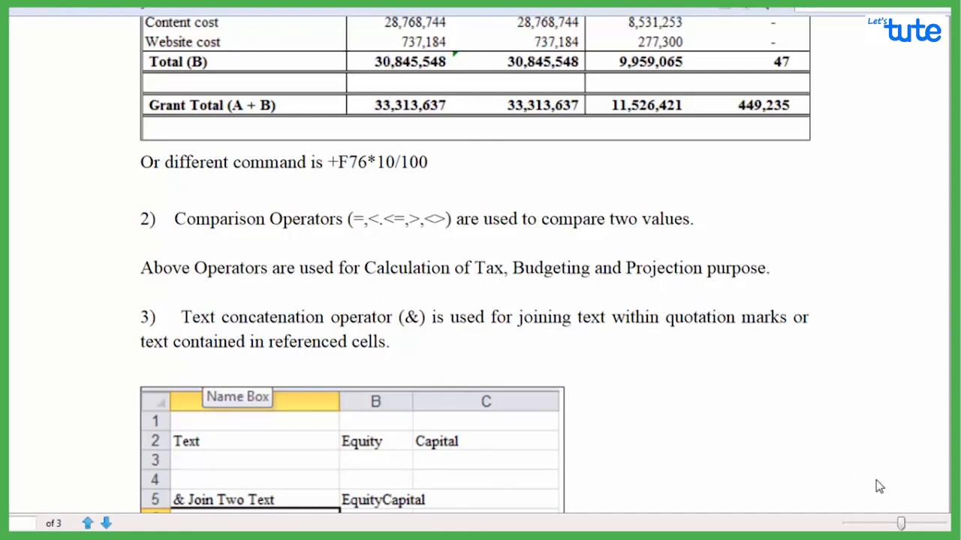
pyautogui.scroll(-5, 473, 251)
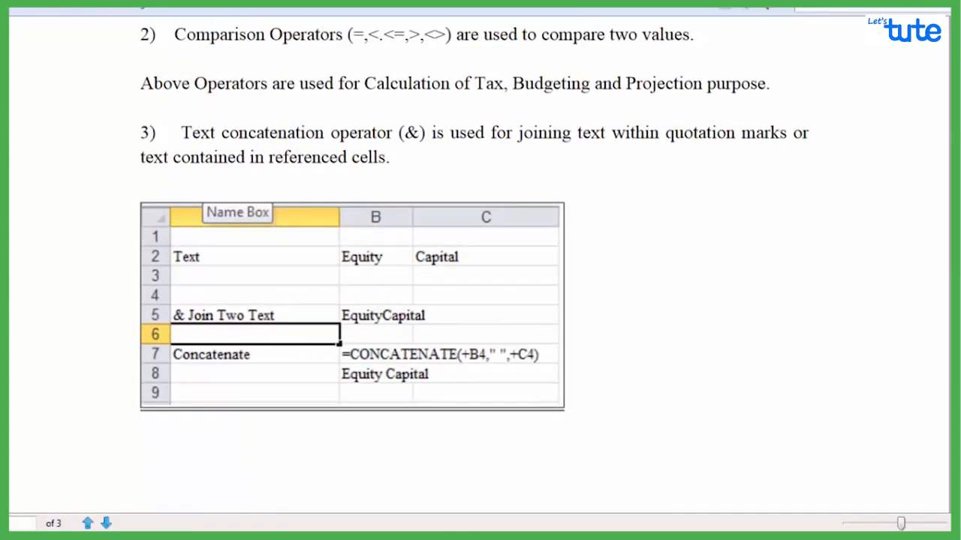
# Return to the Excel workbook and inspect the Equity and Capital text cells B3 and C3 on Sheet1
pyautogui.hotkey('alt', 'Tab')
pyautogui.click(539, 512)
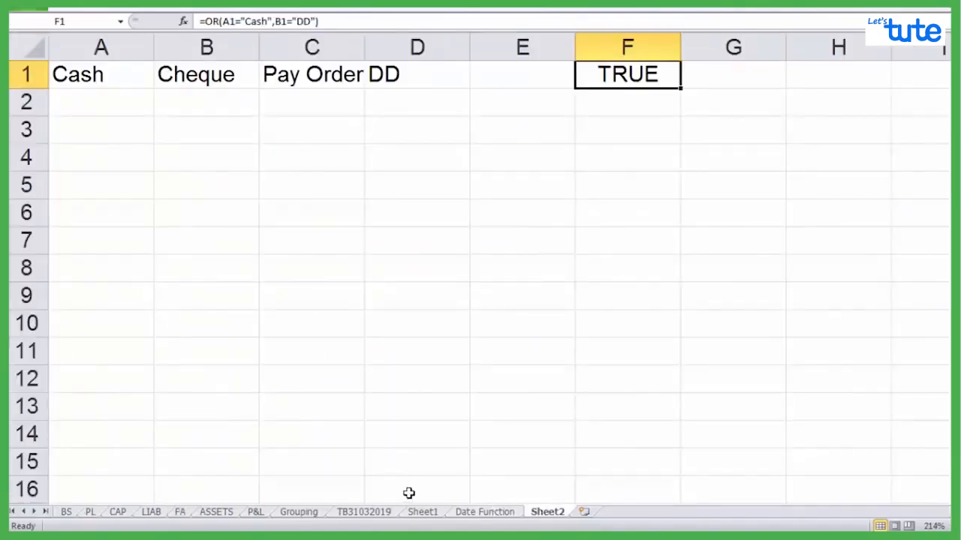
pyautogui.click(425, 514)
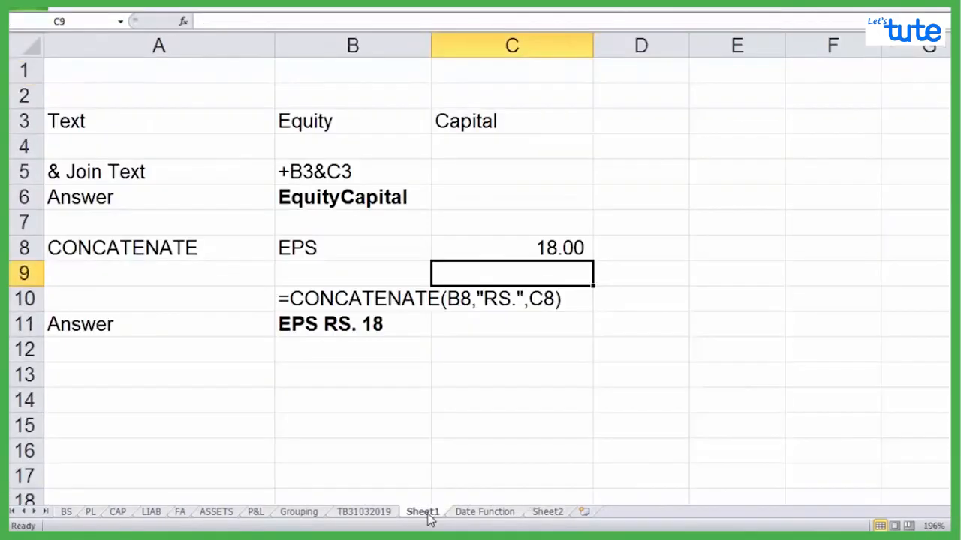
pyautogui.click(333, 123)
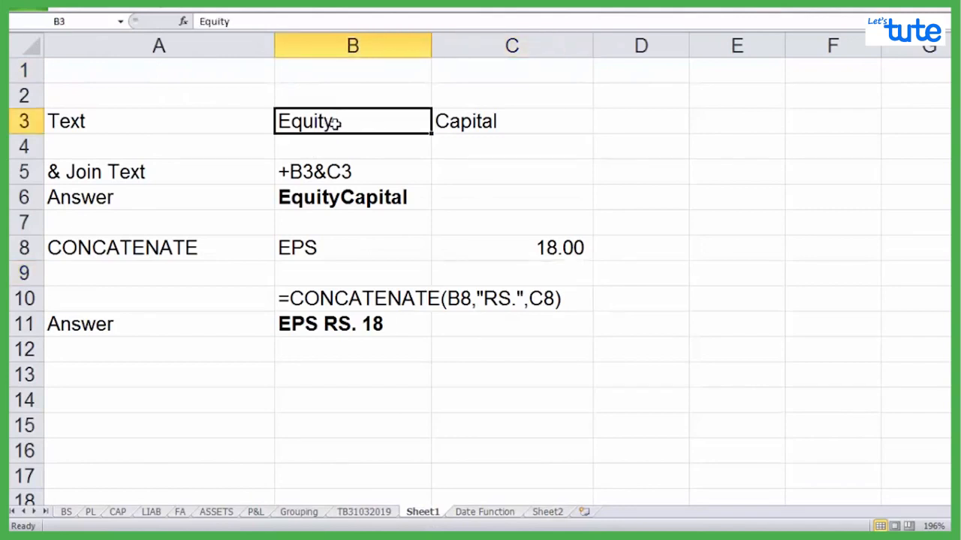
pyautogui.click(511, 46)
pyautogui.click(486, 123)
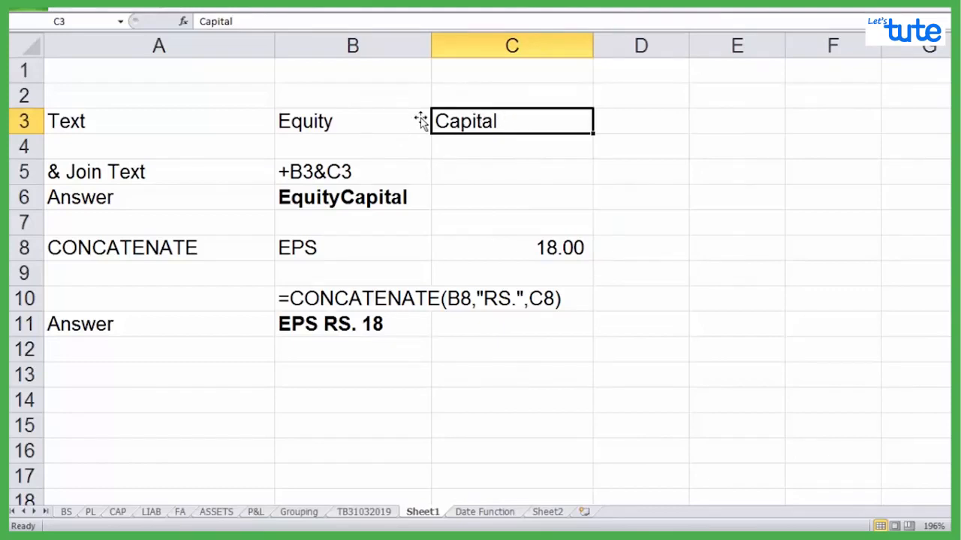
# Join the Equity and Capital texts in B5 of Sheet1 with the formula =B3&C3
pyautogui.click(314, 172)
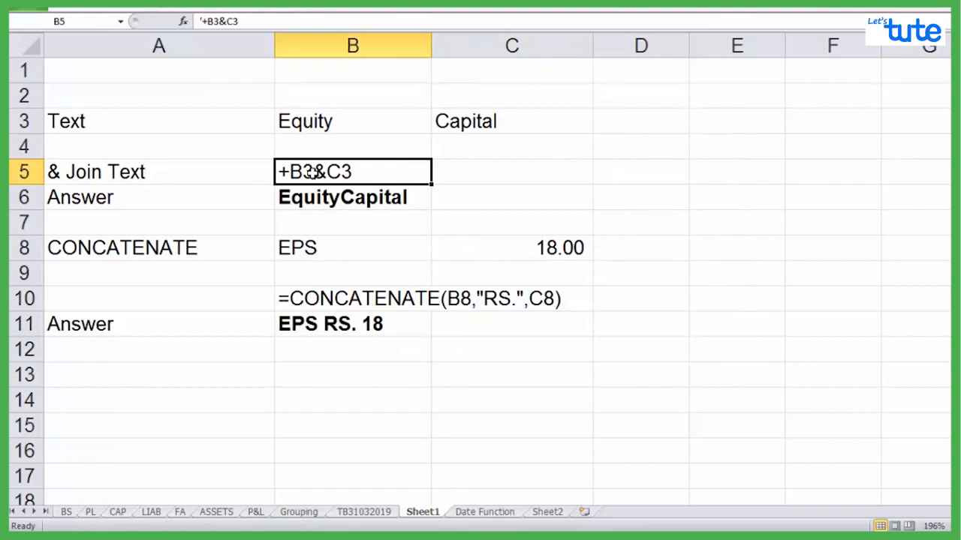
pyautogui.write('+')
pyautogui.press('BackSpace')
pyautogui.write('=')
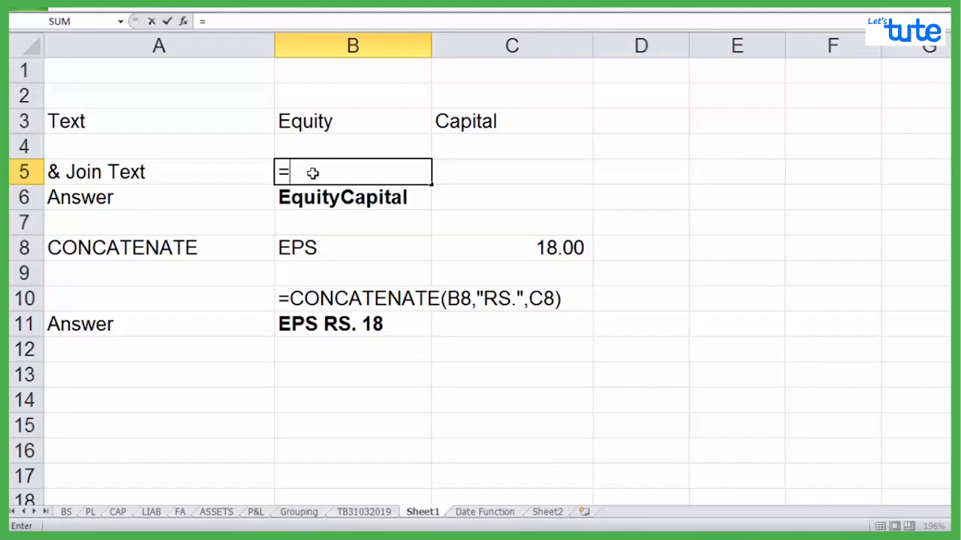
pyautogui.press('Up')
pyautogui.press('Up')
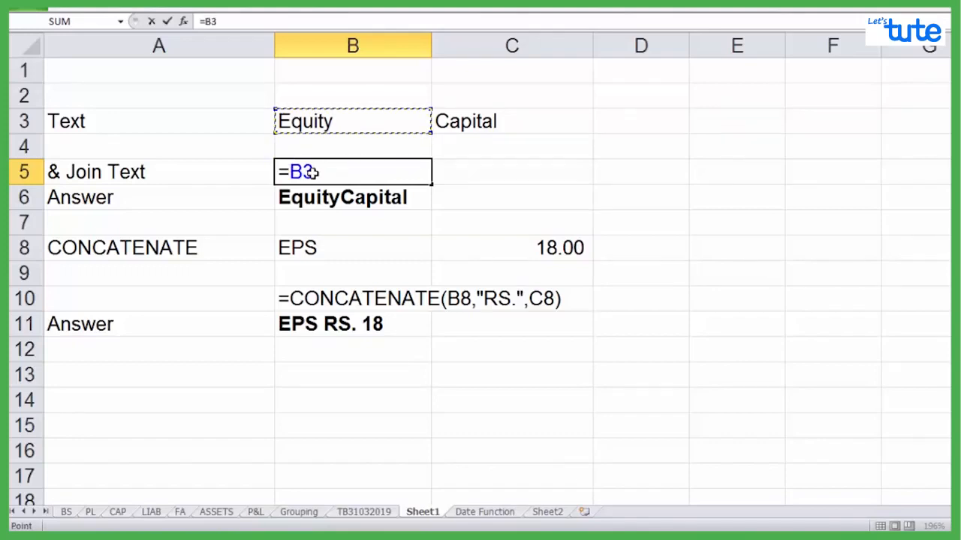
pyautogui.write('&')
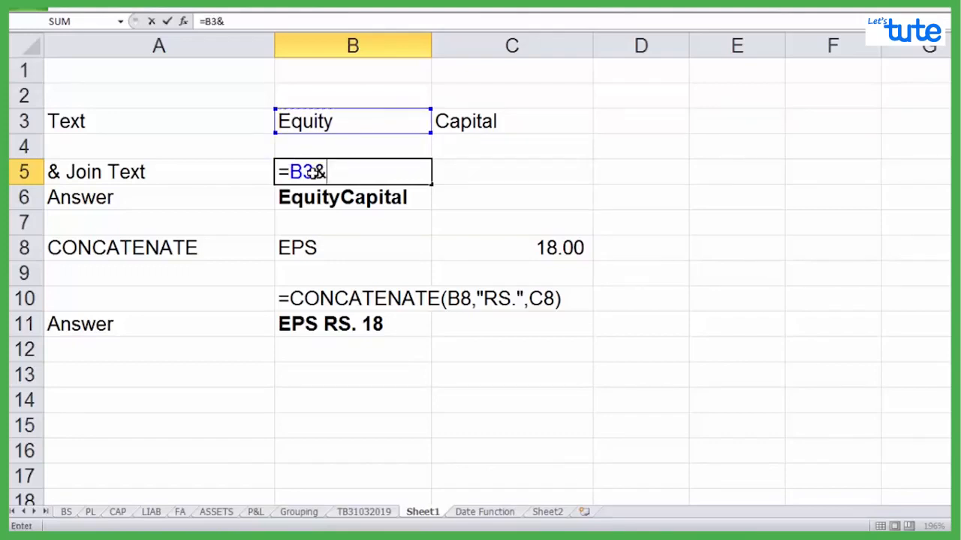
pyautogui.press('Up')
pyautogui.press('Up')
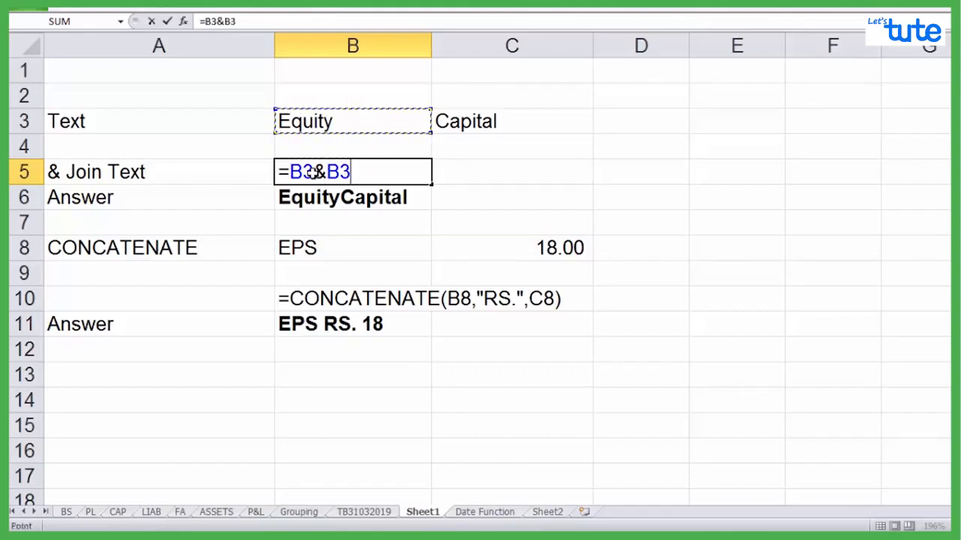
pyautogui.press('Right')
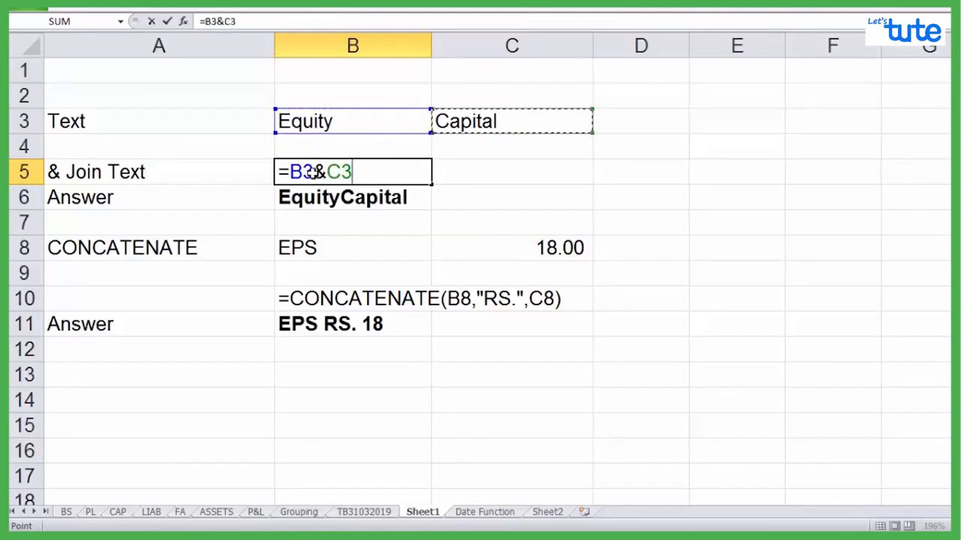
pyautogui.press('Return')
pyautogui.press('Up')
# Examine the source cells B8 and C8 of the CONCATENATE example
pyautogui.press('Down')
pyautogui.press('Down')
pyautogui.press('Down')
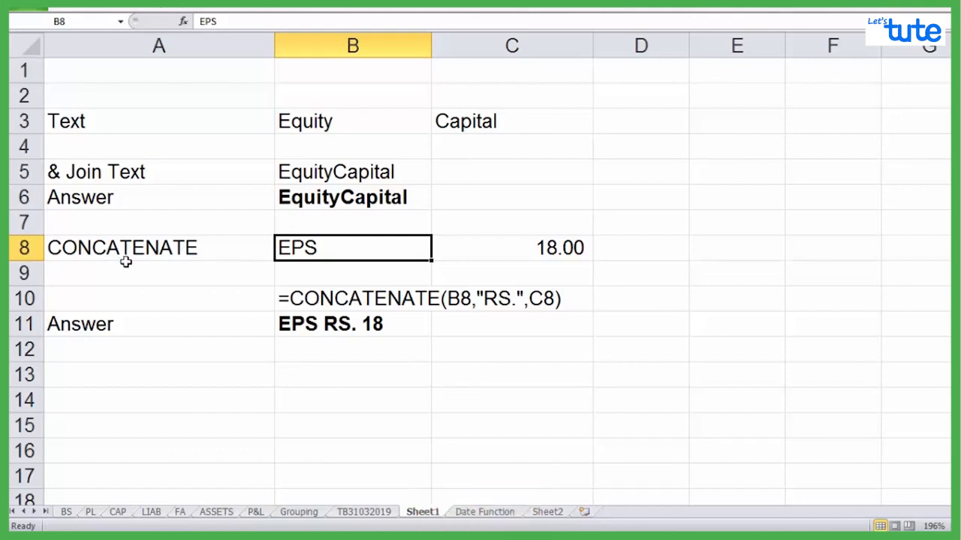
pyautogui.press('Up')
pyautogui.press('Down')
pyautogui.press('Right')
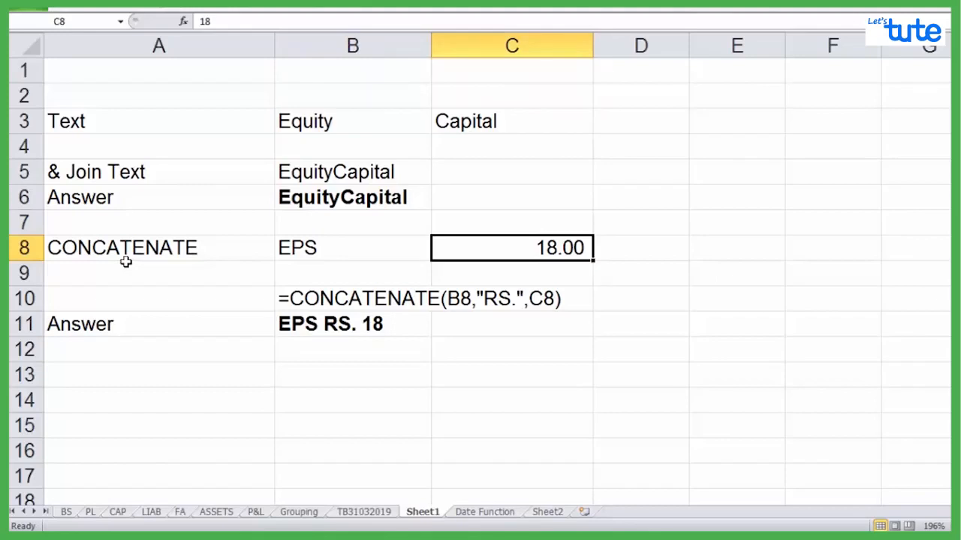
pyautogui.press('Down')
pyautogui.press('Down')
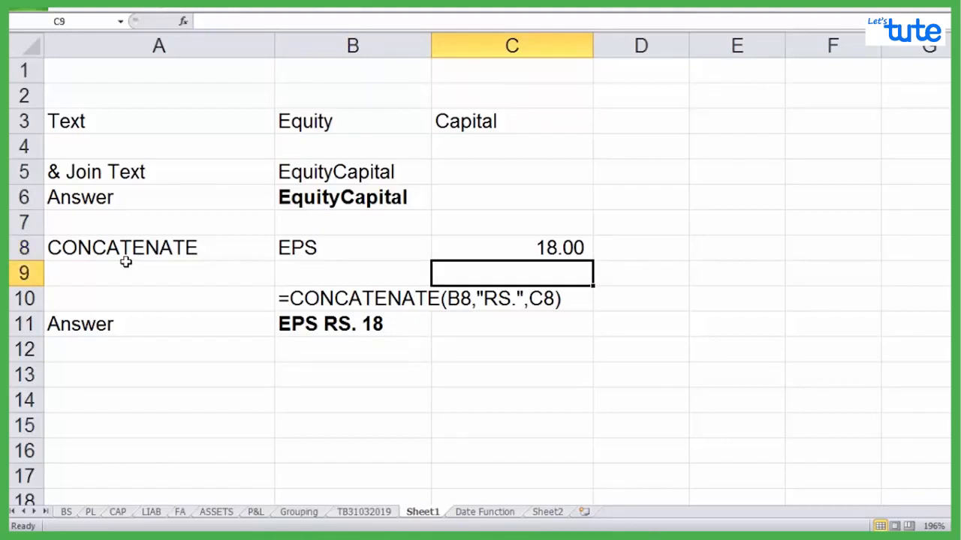
# Compare the CONCATENATE formula text in B10 with the working answer formula in B11
pyautogui.press('Left')
pyautogui.press('Down')
pyautogui.press('Down')
pyautogui.press('Up')
pyautogui.press('Up')
pyautogui.press('Down')
pyautogui.press('Down')
pyautogui.press('Up')
pyautogui.press('Up')
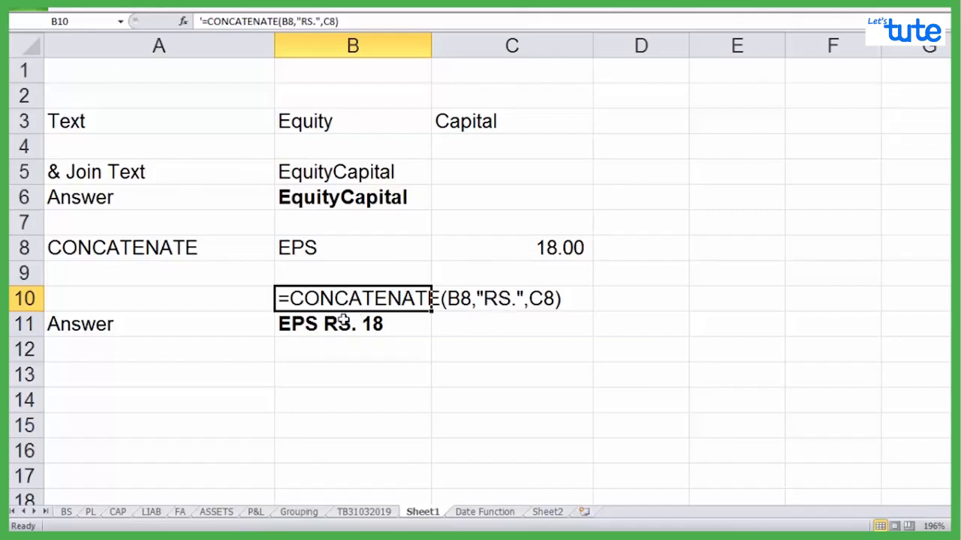
pyautogui.click(320, 328)
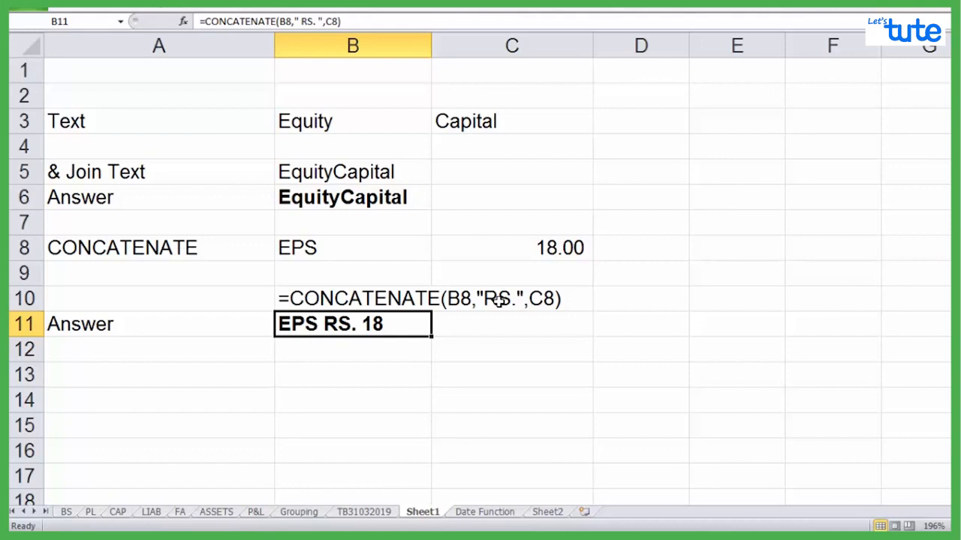
pyautogui.click(328, 300)
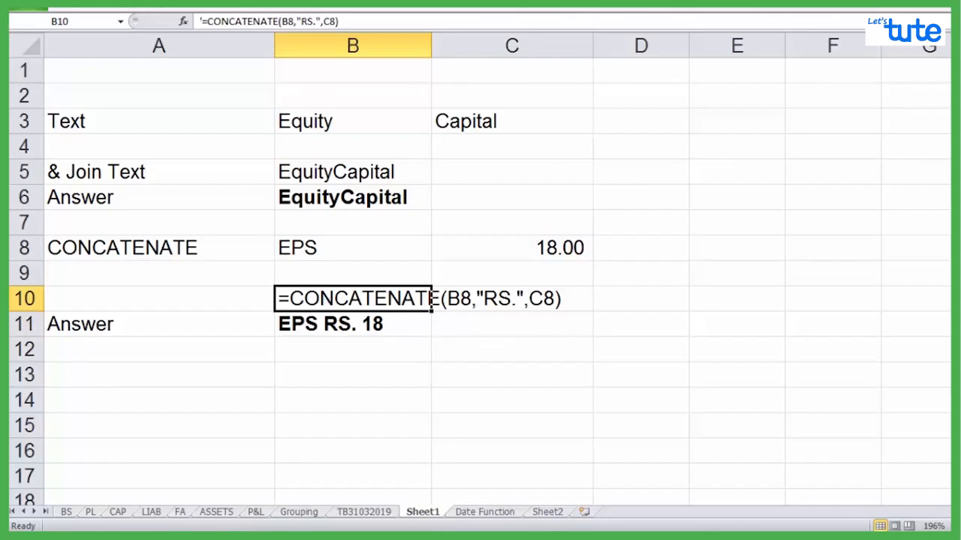
# Change the currency text inside the B10 formula text from RS. to INRS
pyautogui.click(301, 21)
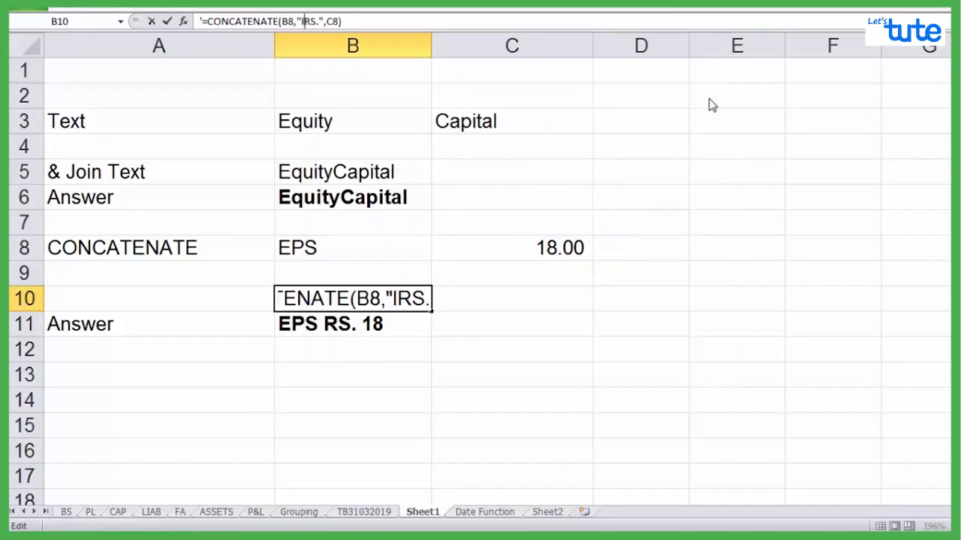
pyautogui.write('NR')
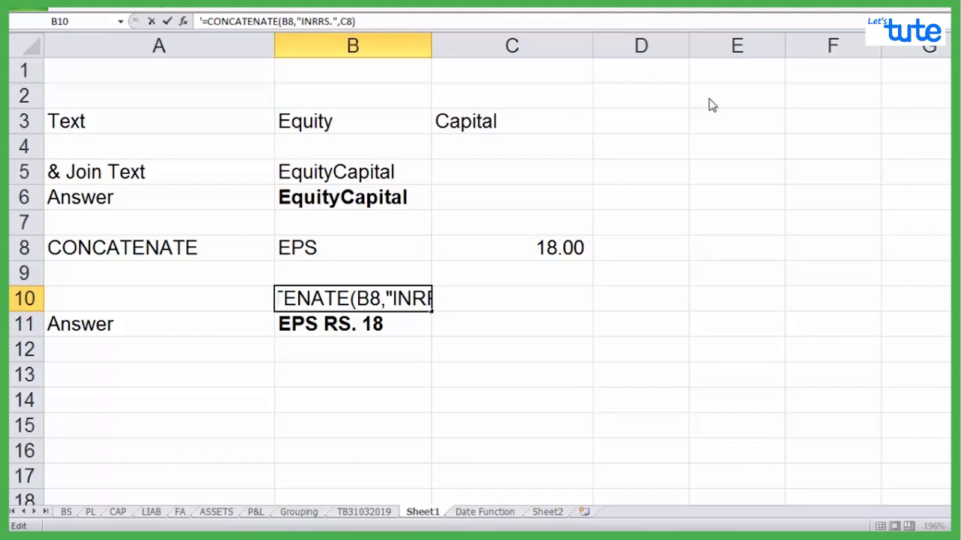
pyautogui.press('BackSpace')
pyautogui.press('Return')
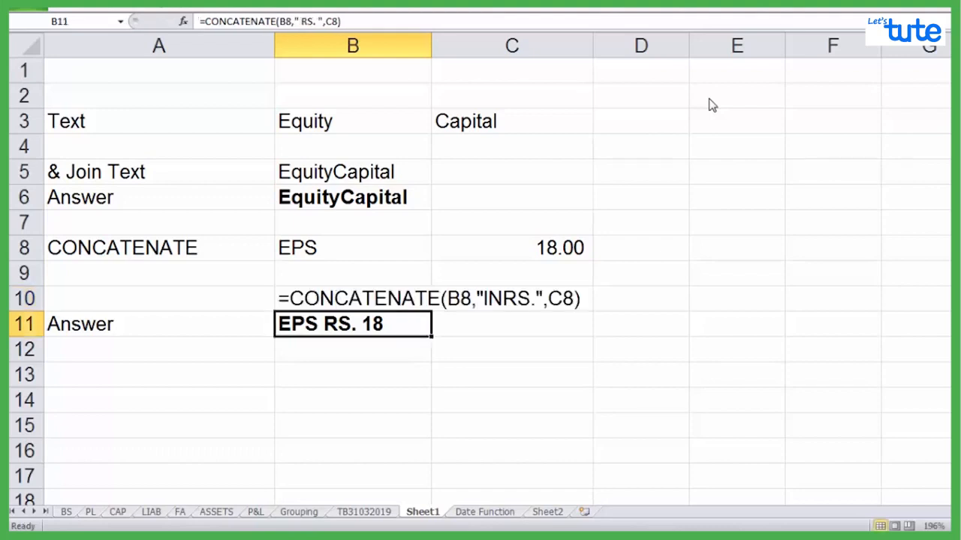
# Replace the answer formula in B11 with =CONCATENATE(B8," INR ",C8)
pyautogui.write('=')
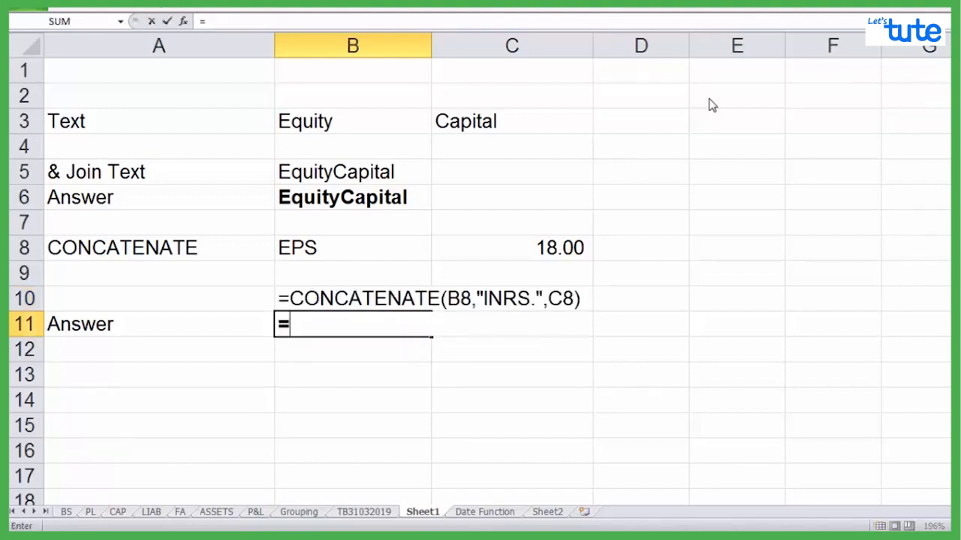
pyautogui.write('CONCATENATE')
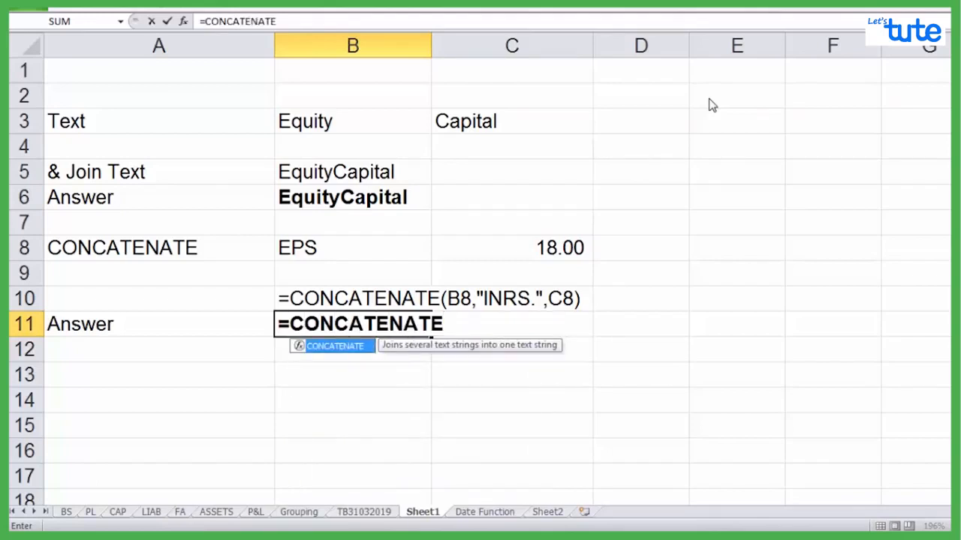
pyautogui.write('(')
pyautogui.press('Up')
pyautogui.press('Up')
pyautogui.press('Up')
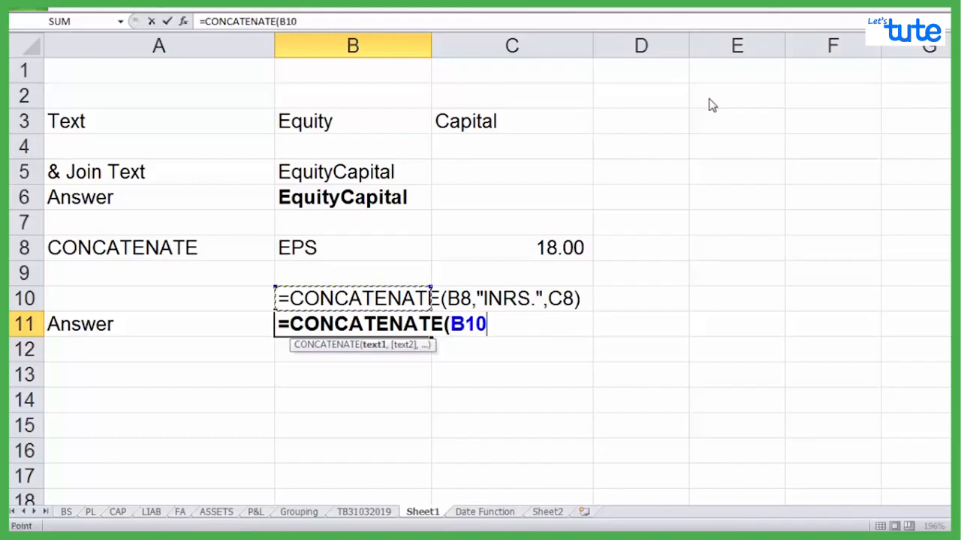
pyautogui.write(',')
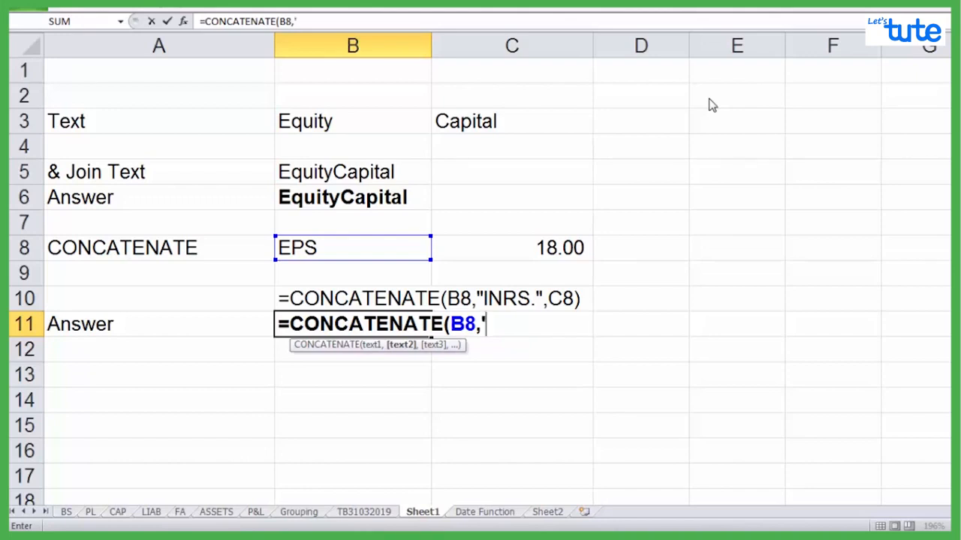
pyautogui.write('" INR')
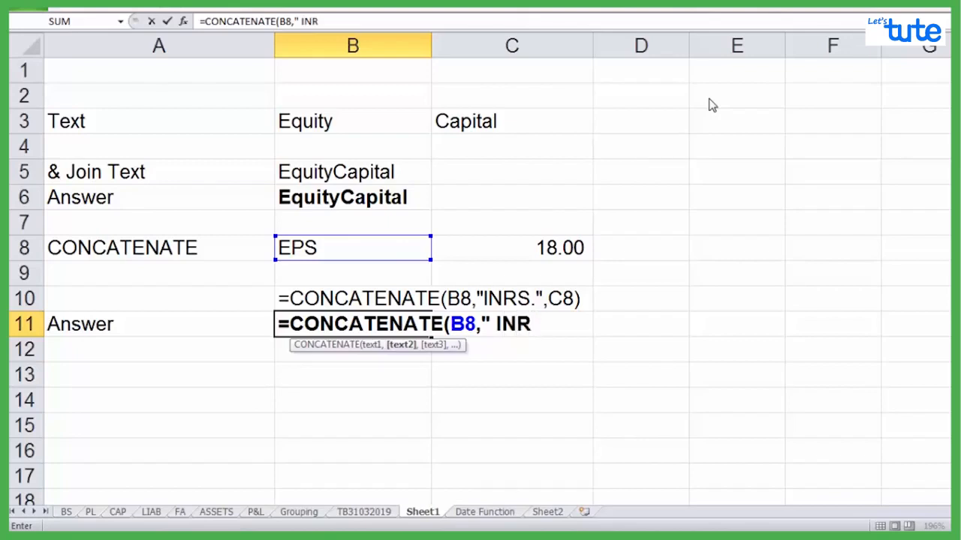
pyautogui.write(' "')
pyautogui.write(',')
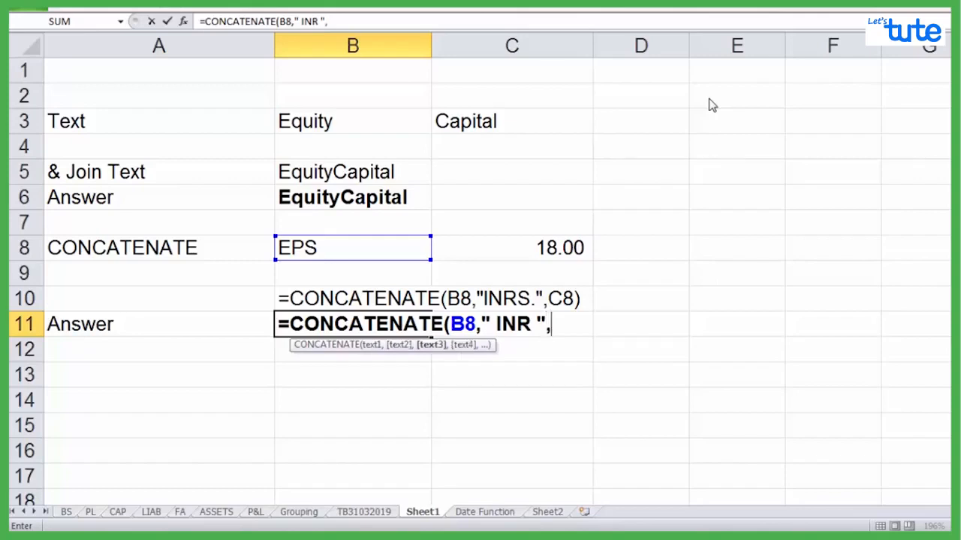
pyautogui.press('Up')
pyautogui.press('Up')
pyautogui.press('Right')
pyautogui.press('Up')
pyautogui.write(')')
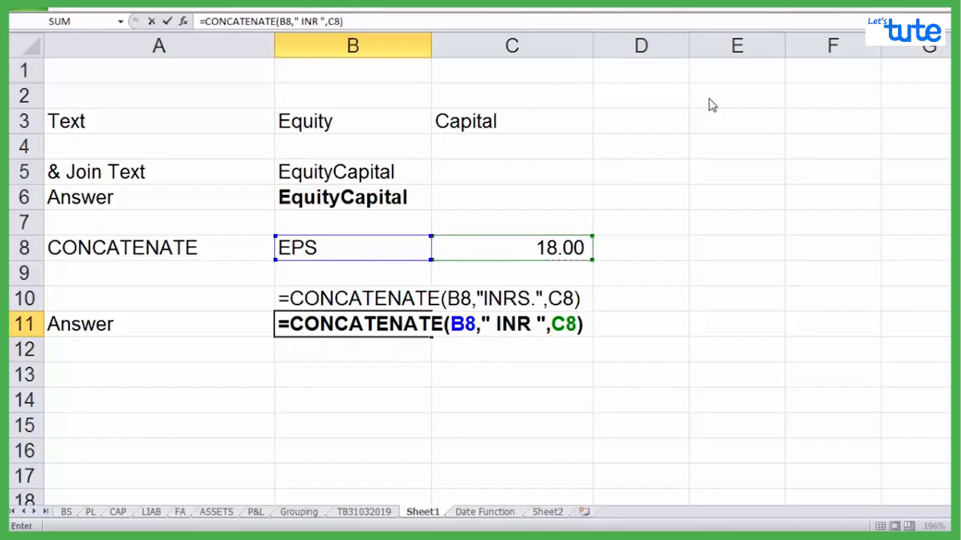
pyautogui.press('Return')
# Correct the formula text displayed in B10 so it reads =CONCATENATE(B8," INR ",C8)
pyautogui.press('Up')
pyautogui.press('Up')
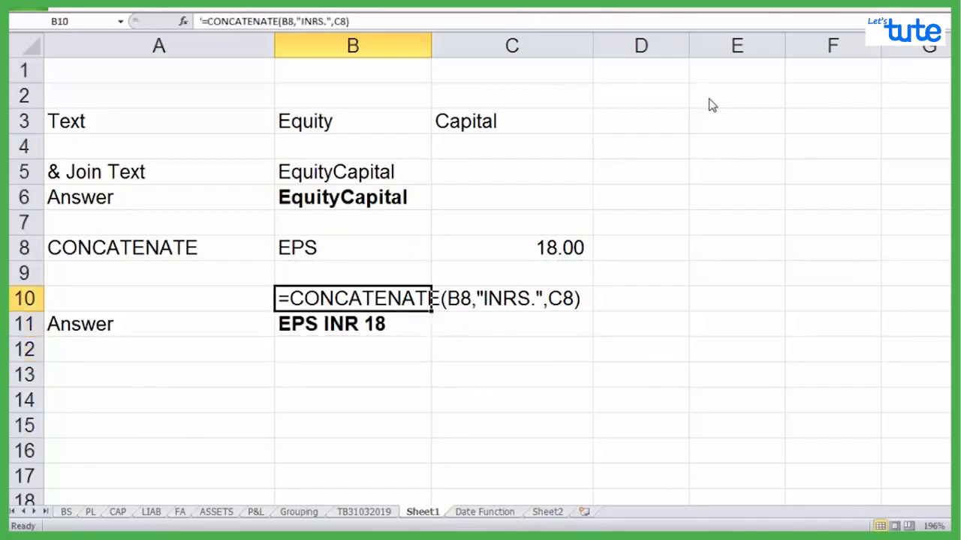
pyautogui.click(303, 21)
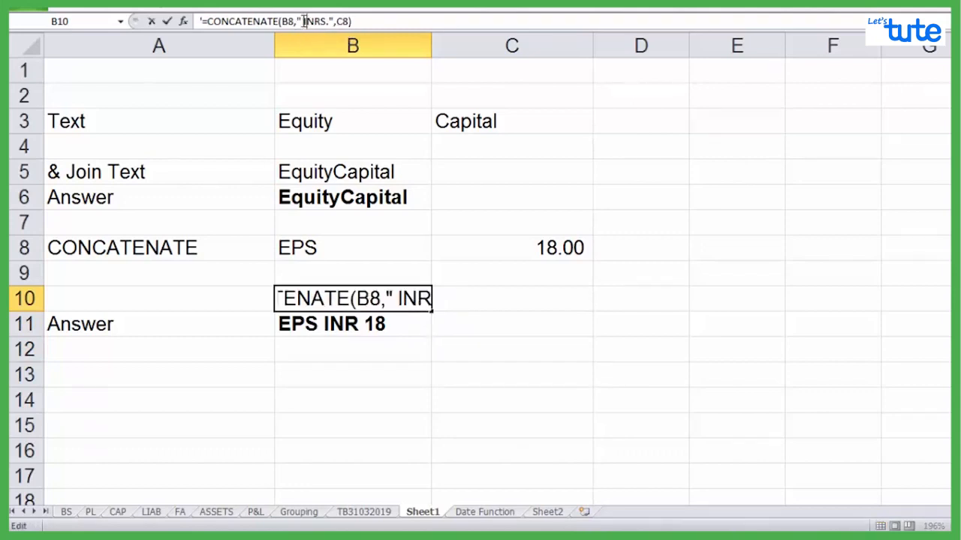
pyautogui.press('Right')
pyautogui.press('Right')
pyautogui.press('Right')
pyautogui.press('Right')
pyautogui.press('Right')
pyautogui.press('BackSpace')
pyautogui.press('BackSpace')
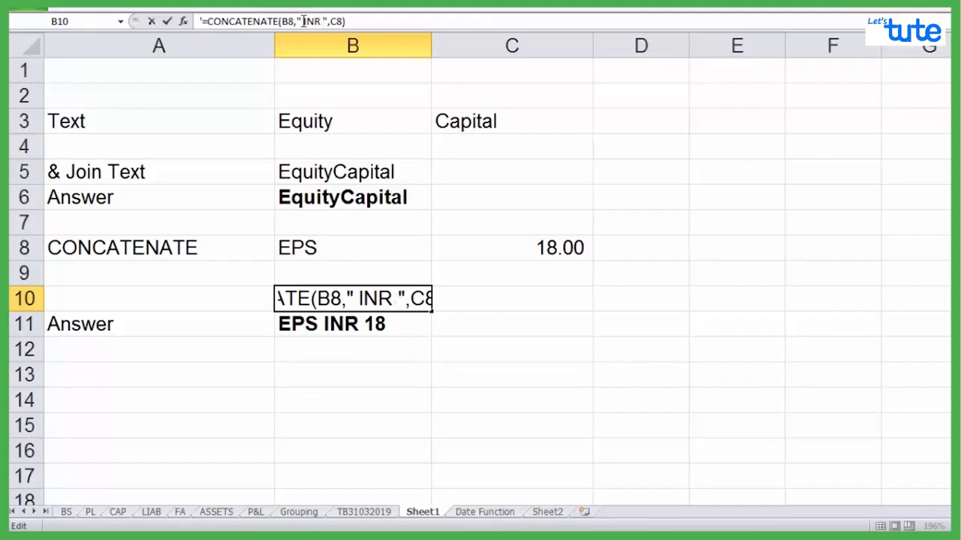
pyautogui.press('Return')
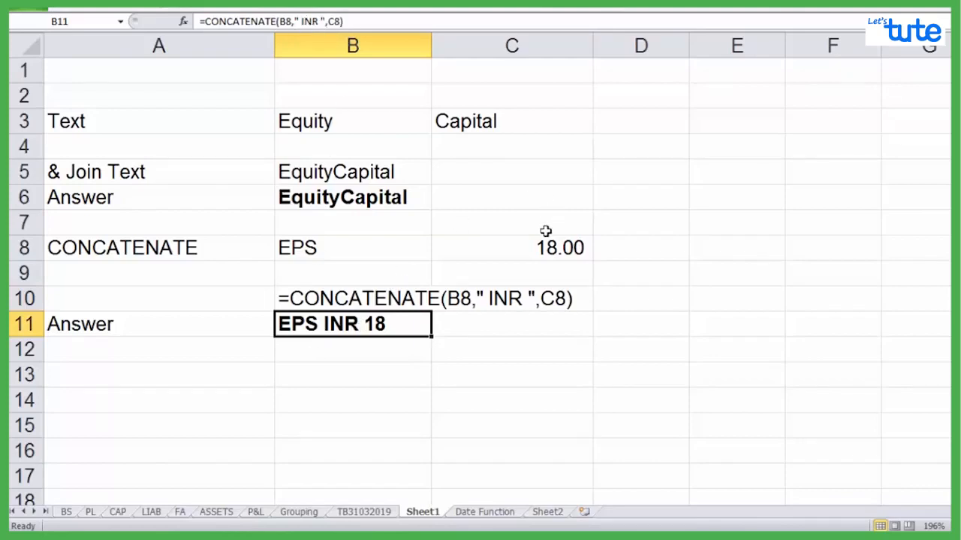
# Set the EPS value in C8 to 24 and check the CONCATENATE answer in B11 against its source cell B8
pyautogui.click(539, 253)
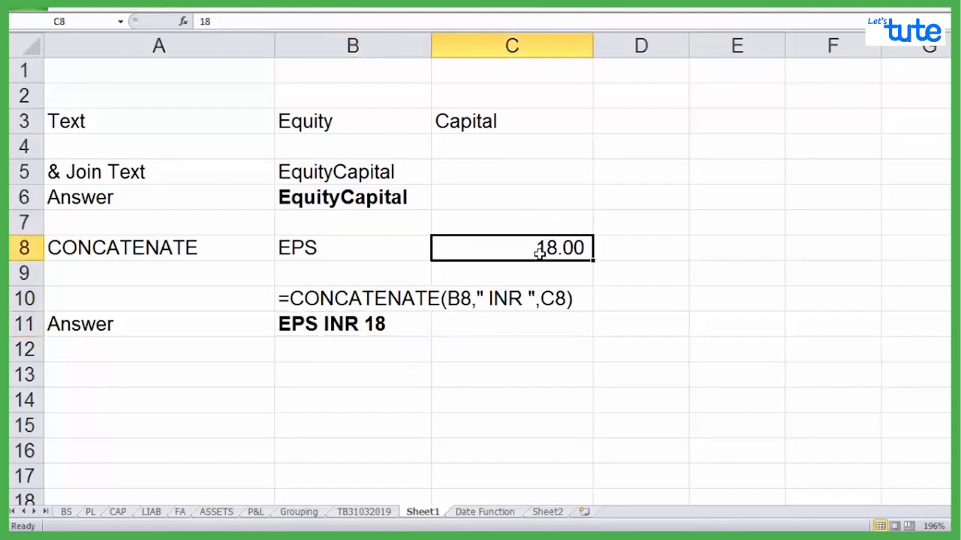
pyautogui.write('24')
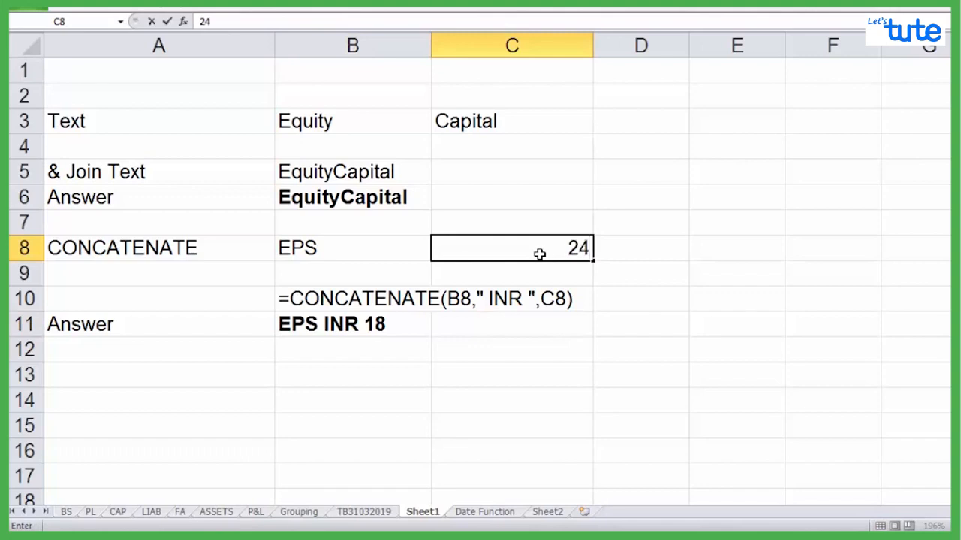
pyautogui.press('Return')
pyautogui.press('Down')
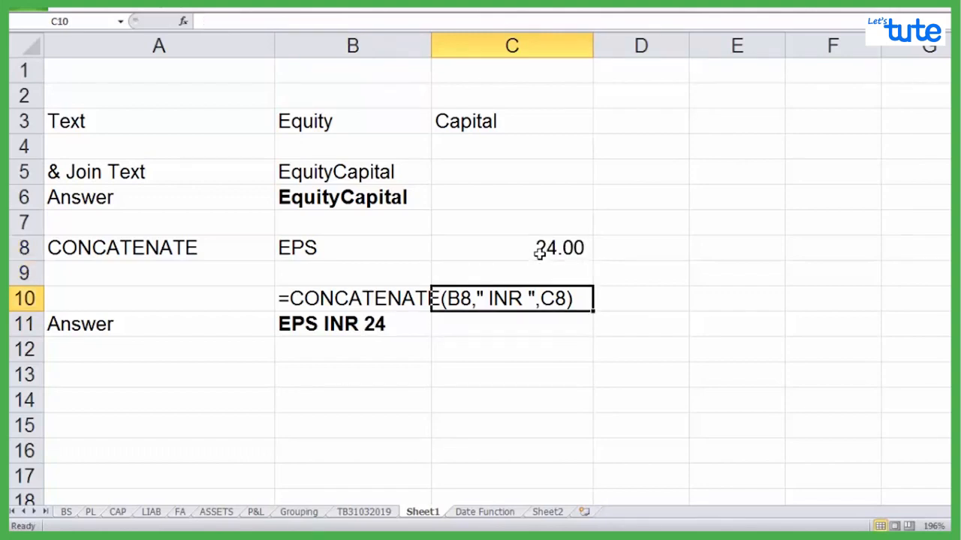
pyautogui.press('Left')
pyautogui.press('Down')
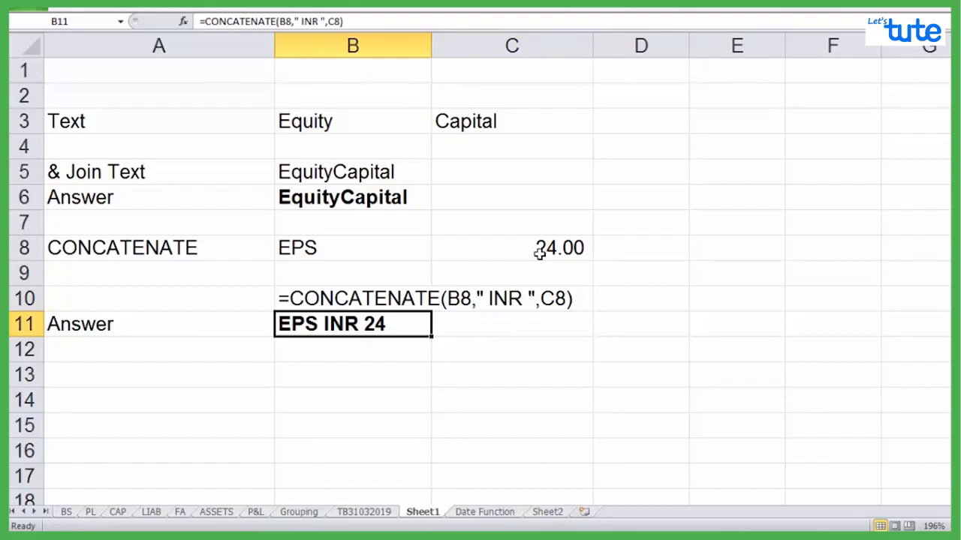
pyautogui.press('Up')
pyautogui.press('Up')
pyautogui.press('Up')
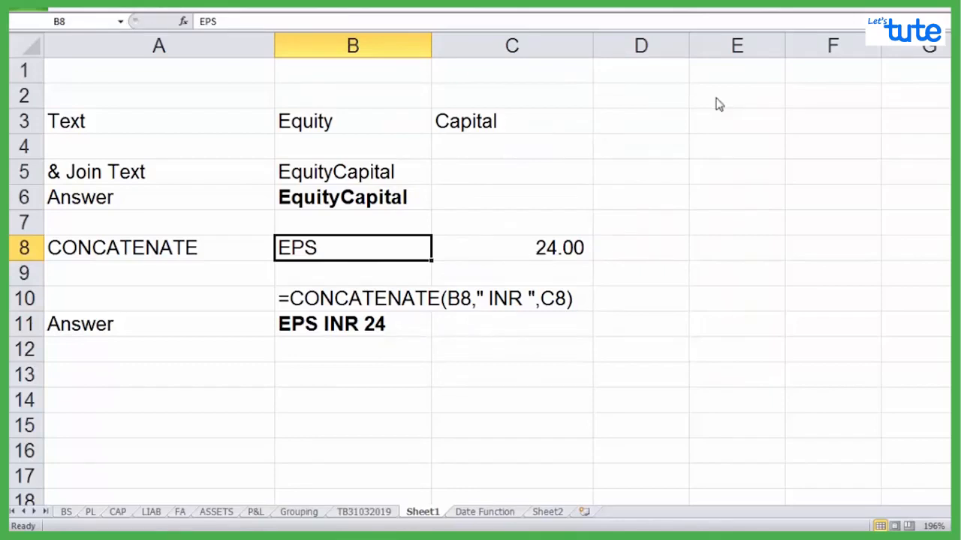
# Switch to the PDF notes and view the page that lists the categories of Excel functions for accounts
pyautogui.click(484, 512)
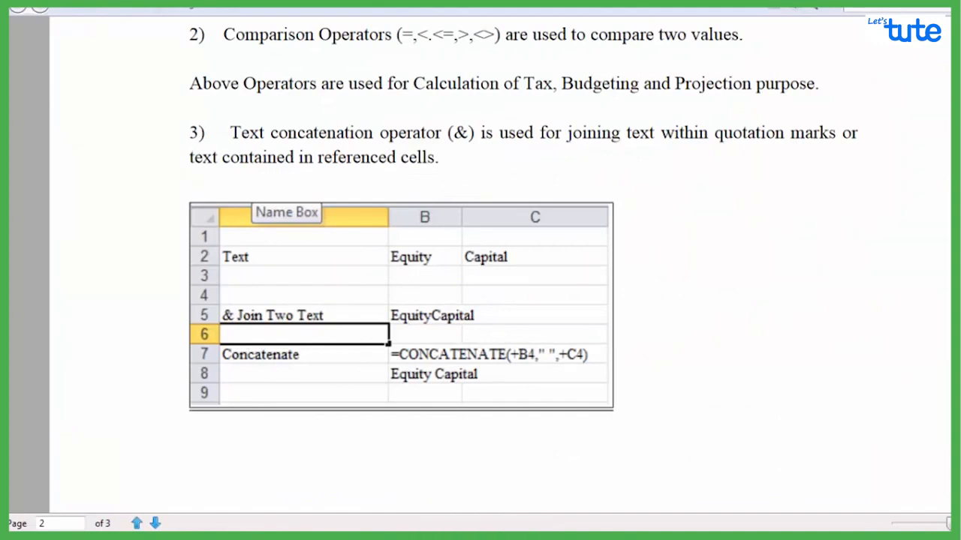
pyautogui.scroll(-10, 499, 271)
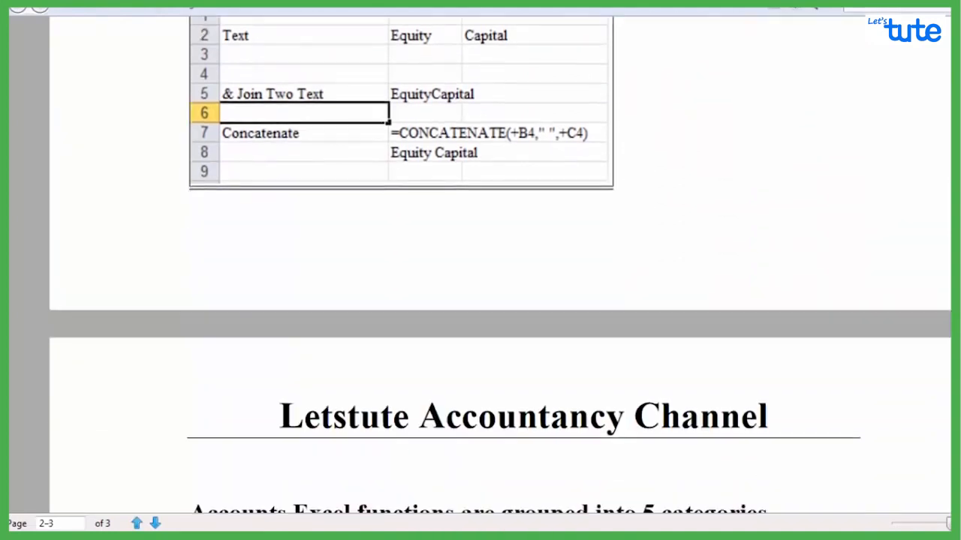
pyautogui.scroll(-3, 500, 272)
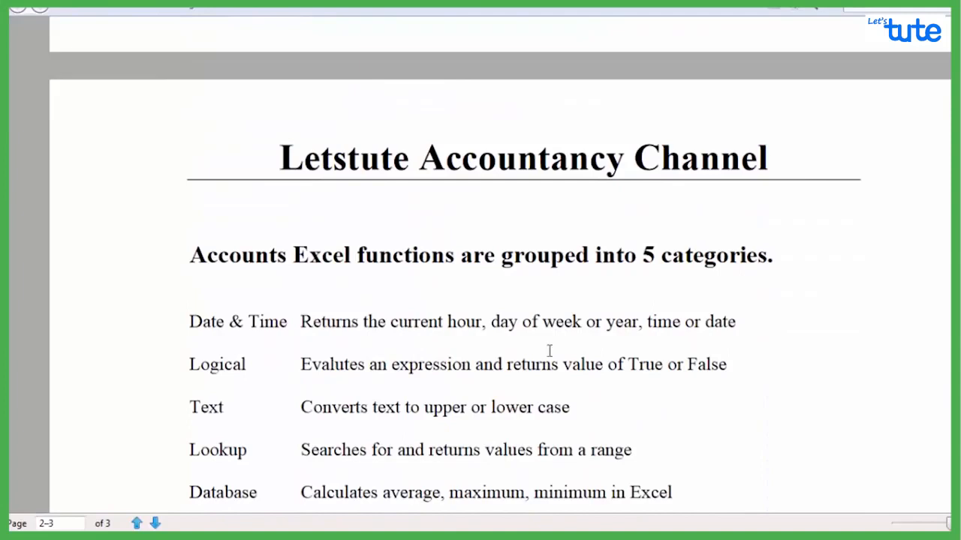